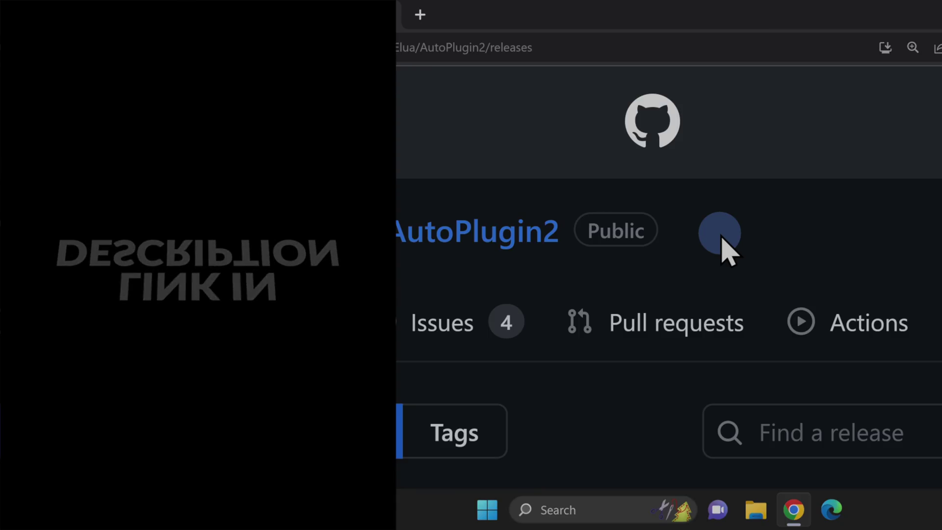
# Download the 7.06 MB AutoPlugin2.vpk from the assets of GitHub's 2.08 release.
pyautogui.scroll(-10, 542, 238)
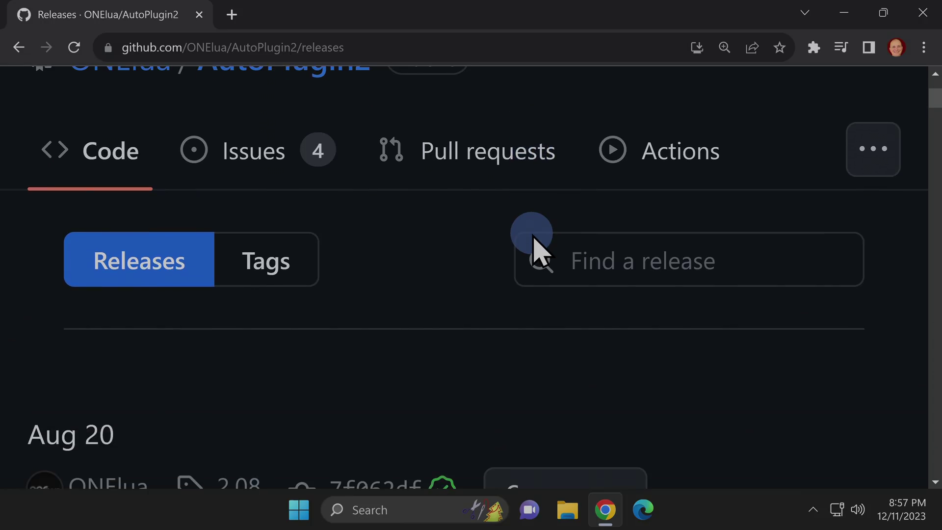
pyautogui.scroll(-8, 539, 235)
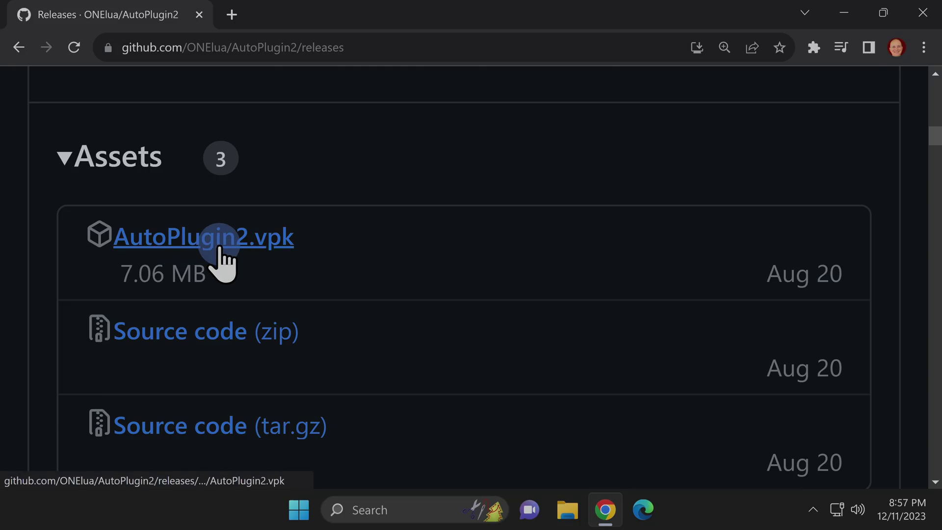
pyautogui.click(219, 249)
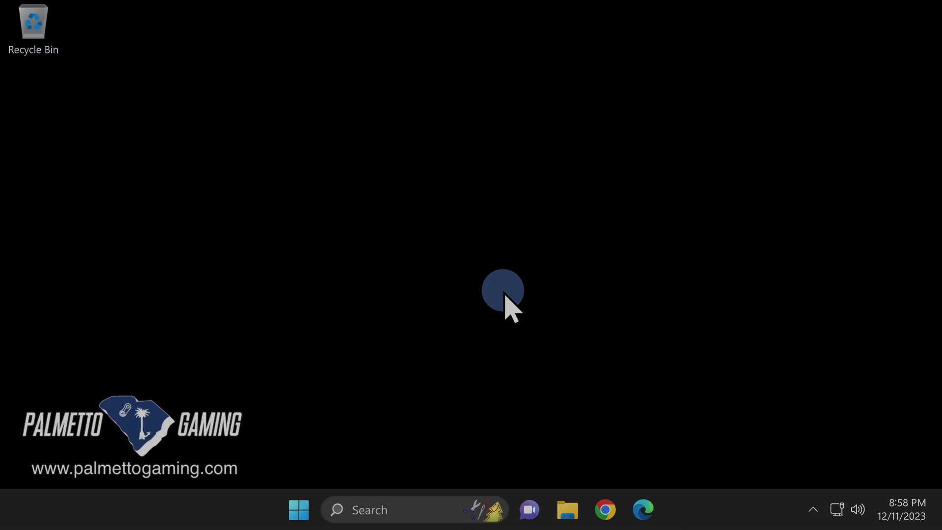
# Open the Downloads folder from the File Explorer jump list and snap it to the left half.
pyautogui.rightClick(574, 512)
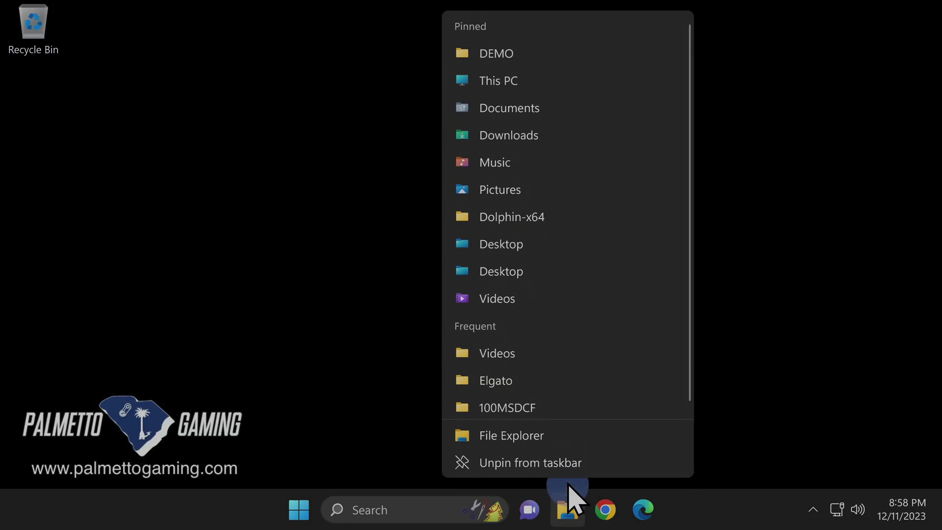
pyautogui.click(523, 137)
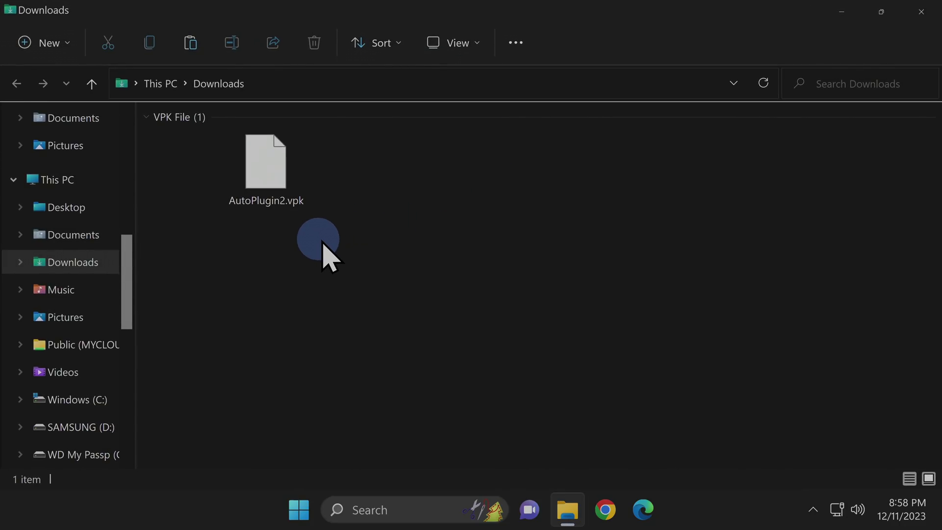
pyautogui.click(519, 19)
pyautogui.moveTo(520, 20); pyautogui.dragTo(20, 159)
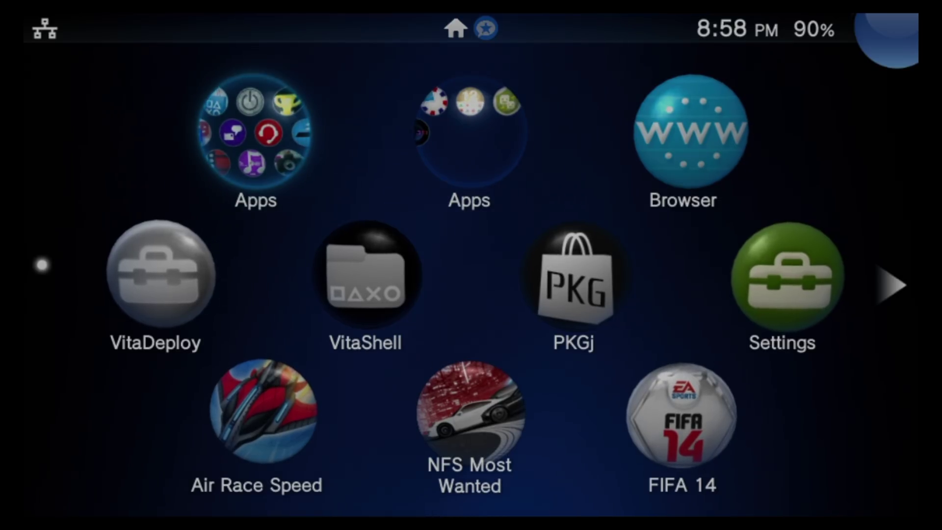
# Select VitaDeploy on the home screen and launch it into VitaShell's unsafe-mode drive list.
pyautogui.press('Down')
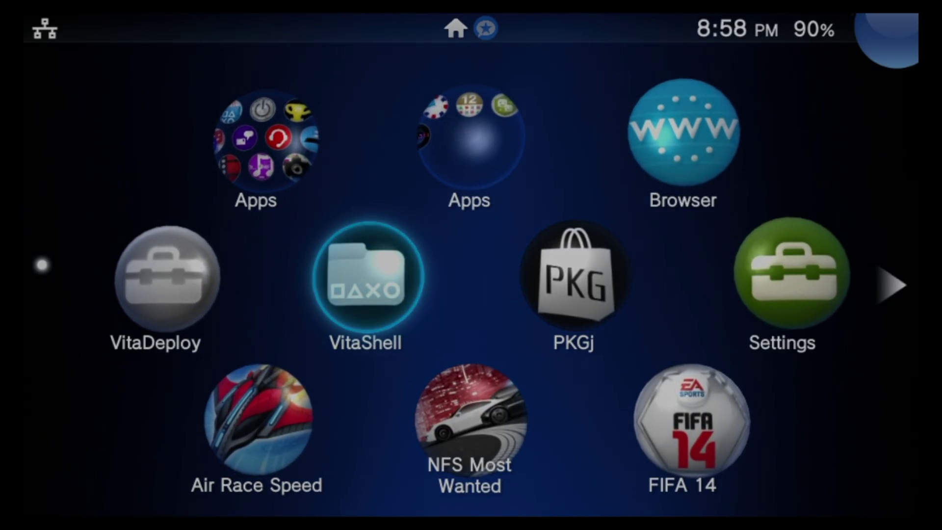
pyautogui.press('Left')
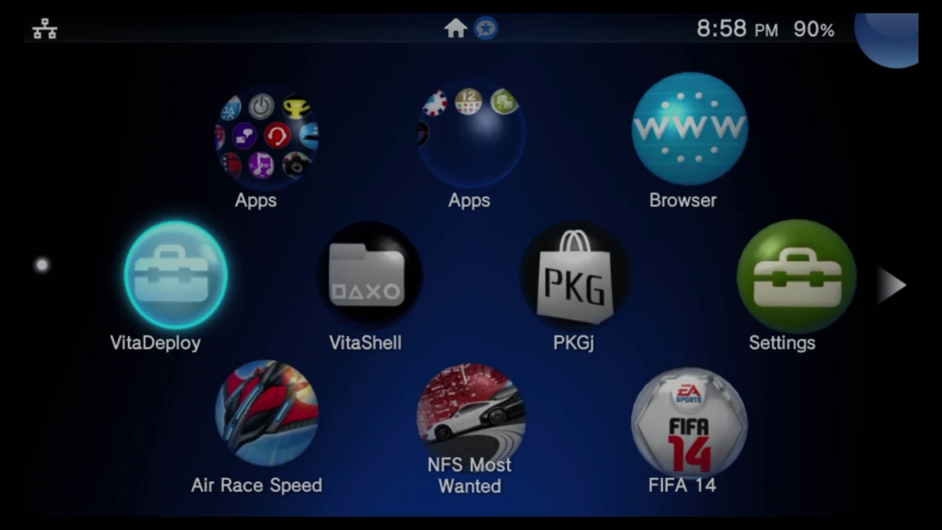
pyautogui.press('Return')
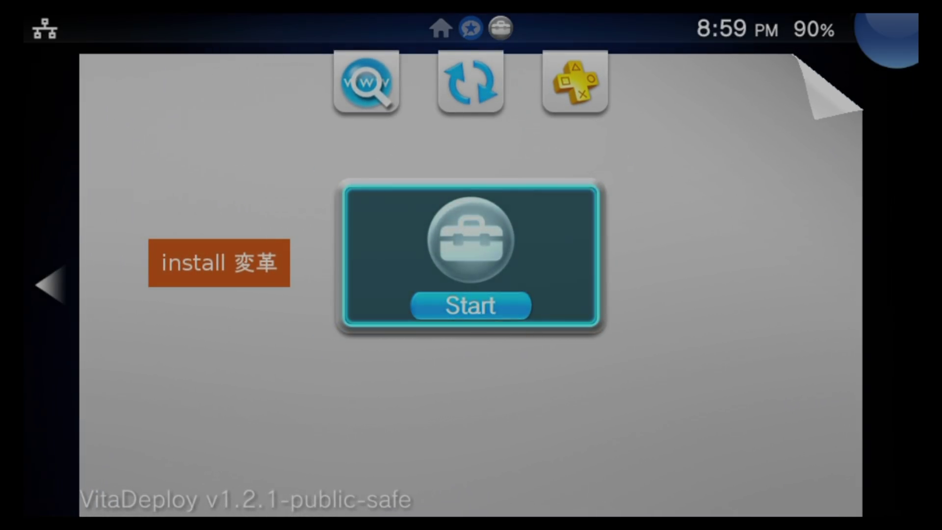
pyautogui.press('Return')
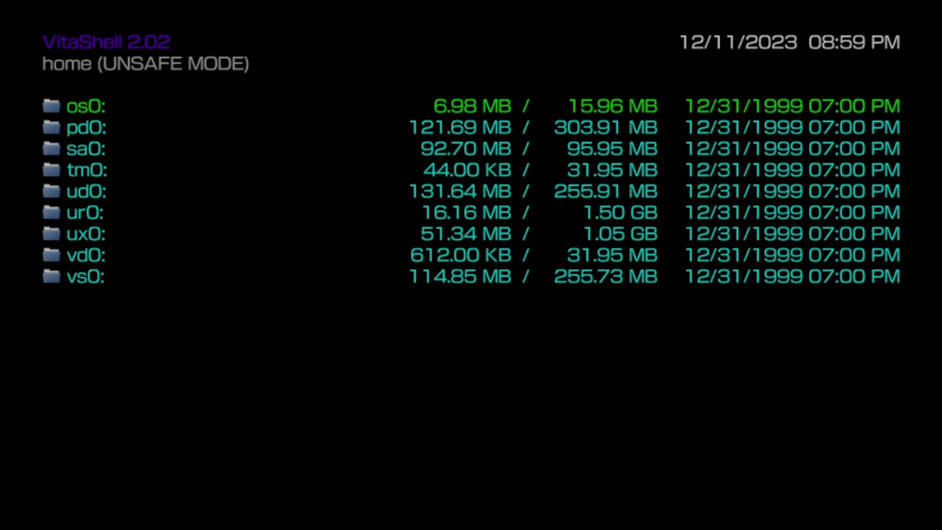
# Start the Vita's FTP server and drag AutoPlugin2.vpk from Downloads onto Removable Disk (F:).
pyautogui.press('Select')
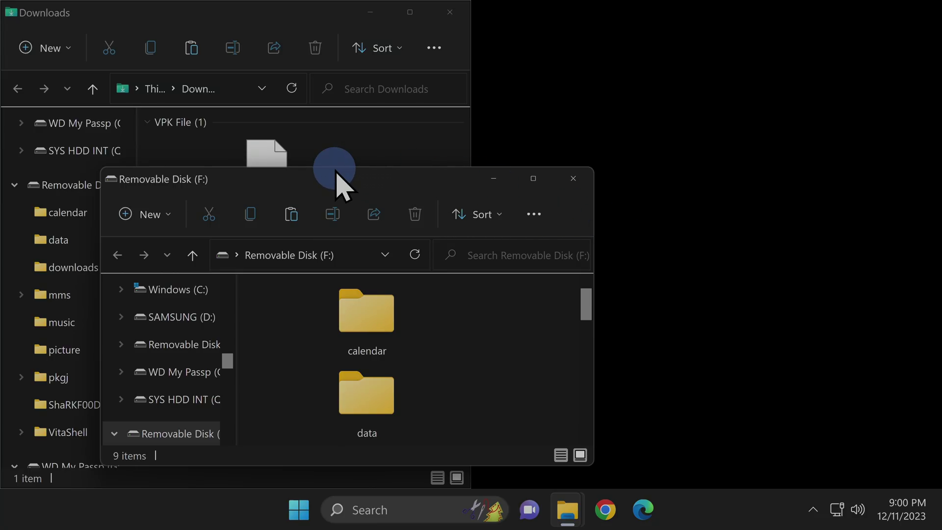
pyautogui.moveTo(336, 172); pyautogui.dragTo(931, 199)
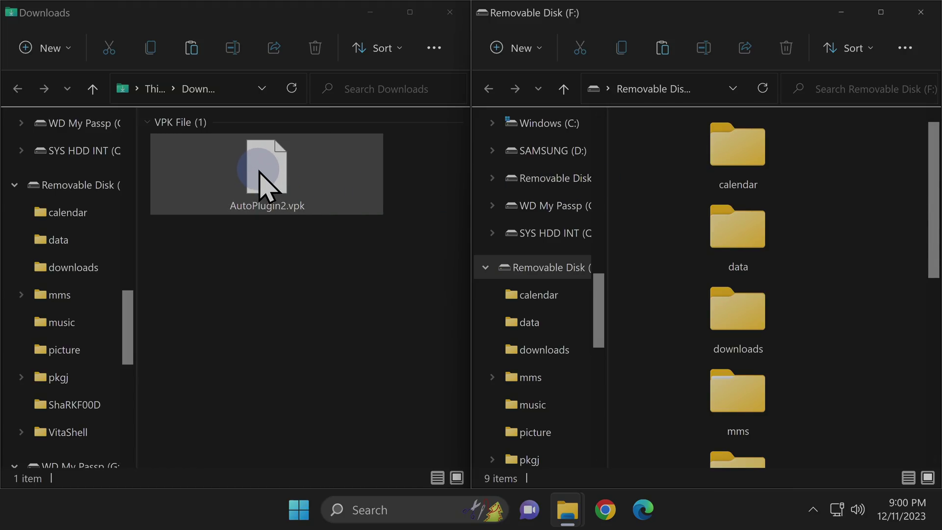
pyautogui.moveTo(259, 171); pyautogui.dragTo(878, 289)
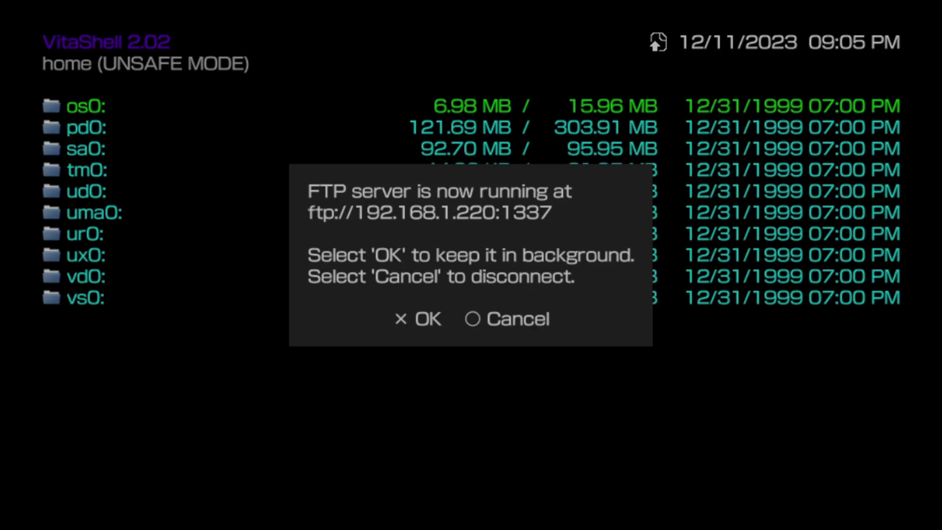
# Disconnect the FTP server and highlight AutoPlugin2.vpk at the bottom of the ux0: drive.
pyautogui.press('Escape')
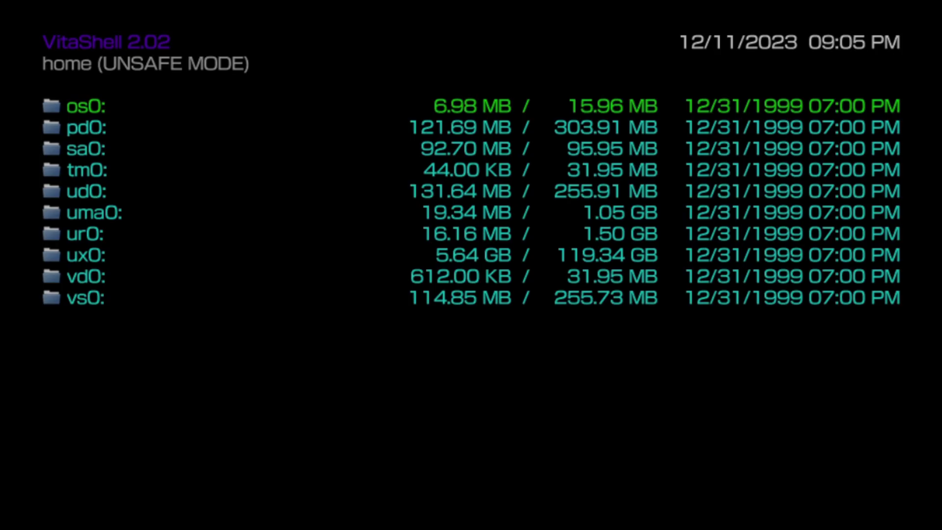
pyautogui.press('Down')
pyautogui.press('Down')
pyautogui.press('Down')
pyautogui.press('Down')
pyautogui.press('Down')
pyautogui.press('Down')
pyautogui.press('Down')
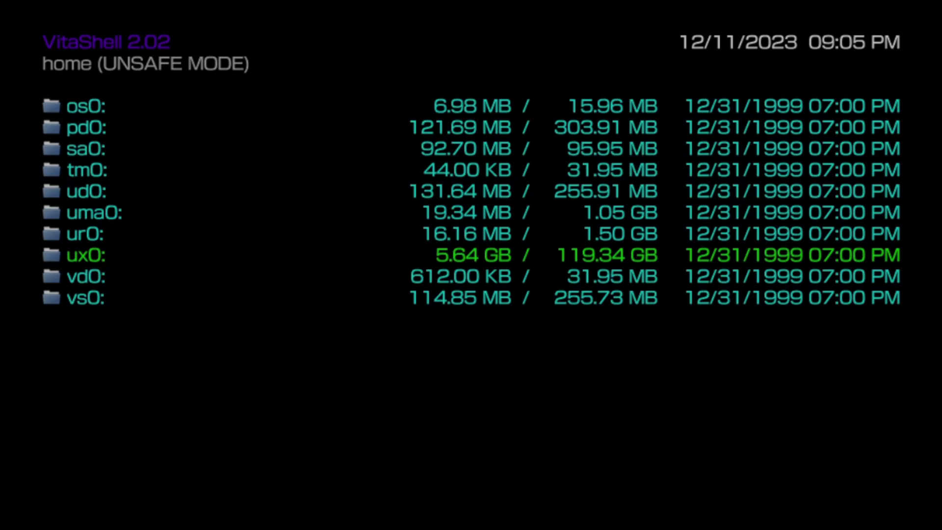
pyautogui.press('Return')
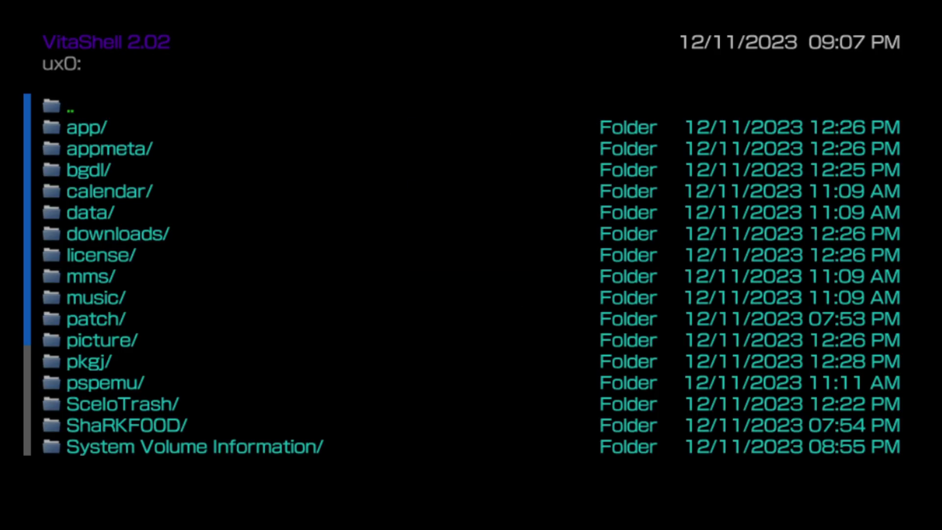
pyautogui.press('Down')
pyautogui.press('Down')
pyautogui.press('Down')
pyautogui.press('Down')
pyautogui.press('Down')
pyautogui.press('Down')
pyautogui.press('Down')
pyautogui.press('Down')
pyautogui.press('Down')
pyautogui.press('Down')
pyautogui.press('Down')
pyautogui.press('Down')
pyautogui.press('Down')
pyautogui.press('Down')
pyautogui.press('Down')
pyautogui.press('Down')
pyautogui.press('Down')
pyautogui.press('Down')
pyautogui.press('Down')
pyautogui.press('Down')
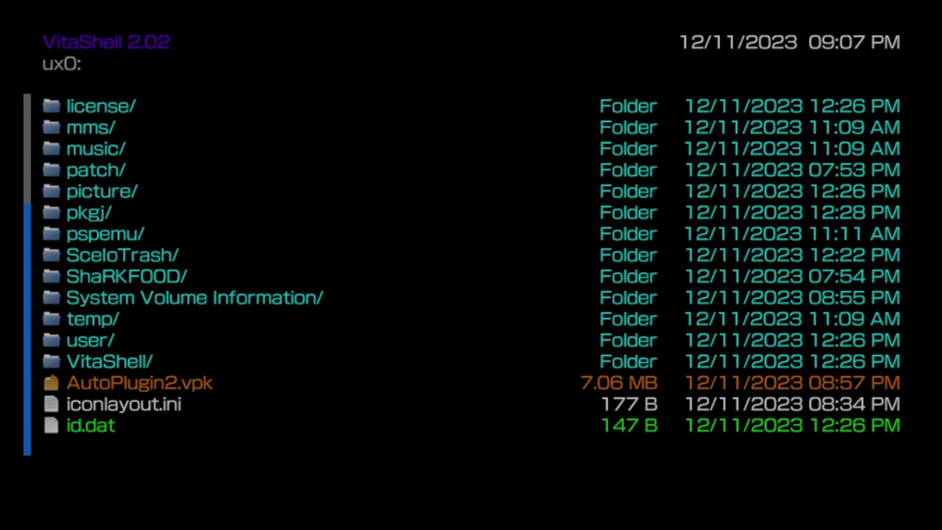
pyautogui.press('Up')
pyautogui.press('Up')
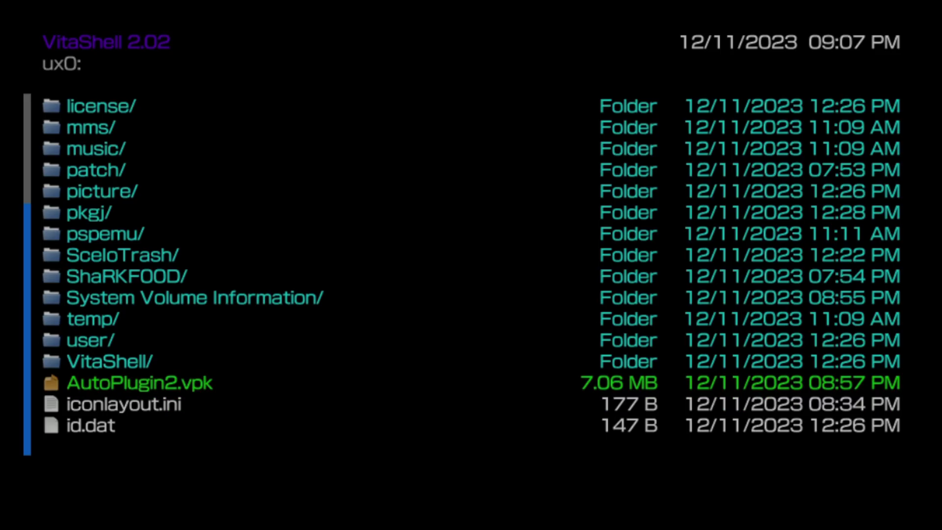
# Install AutoPlugin2.vpk, accepting the extended-permissions warning, until it reaches 100%.
pyautogui.press('Return')
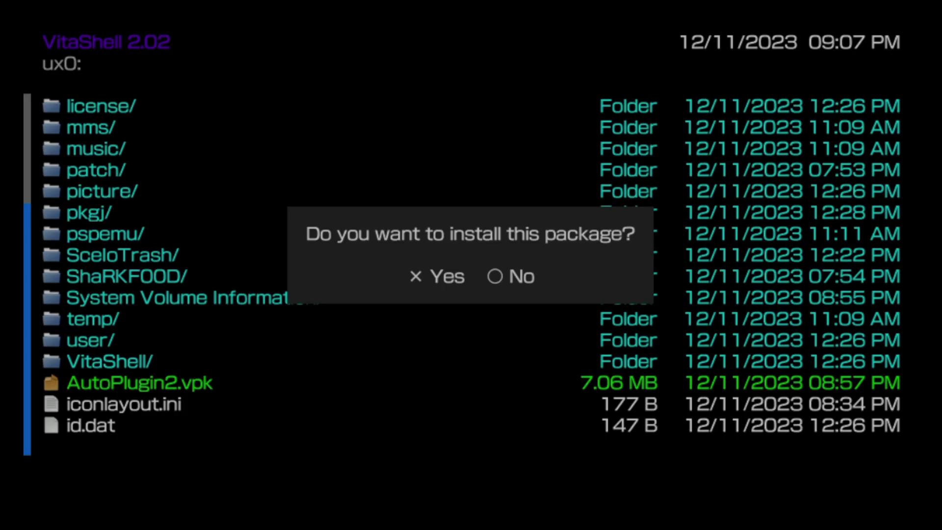
pyautogui.press('Return')
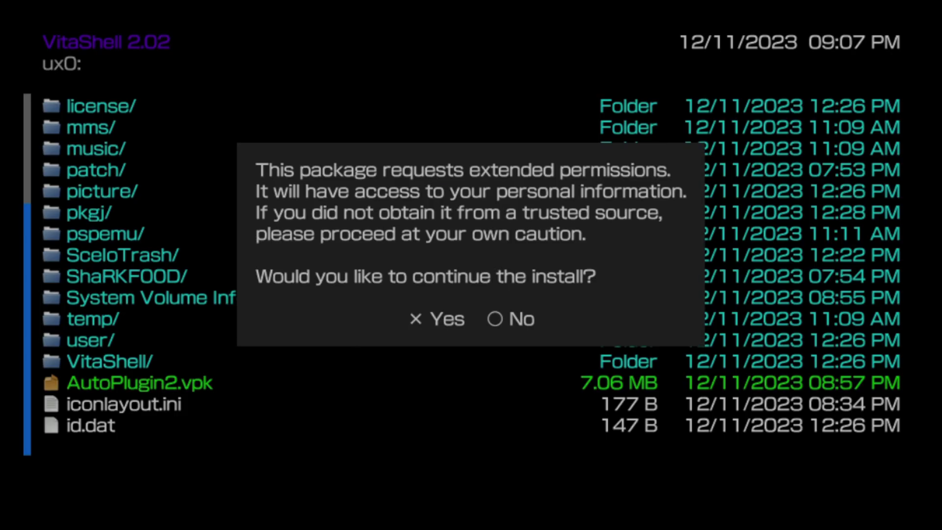
pyautogui.press('Return')
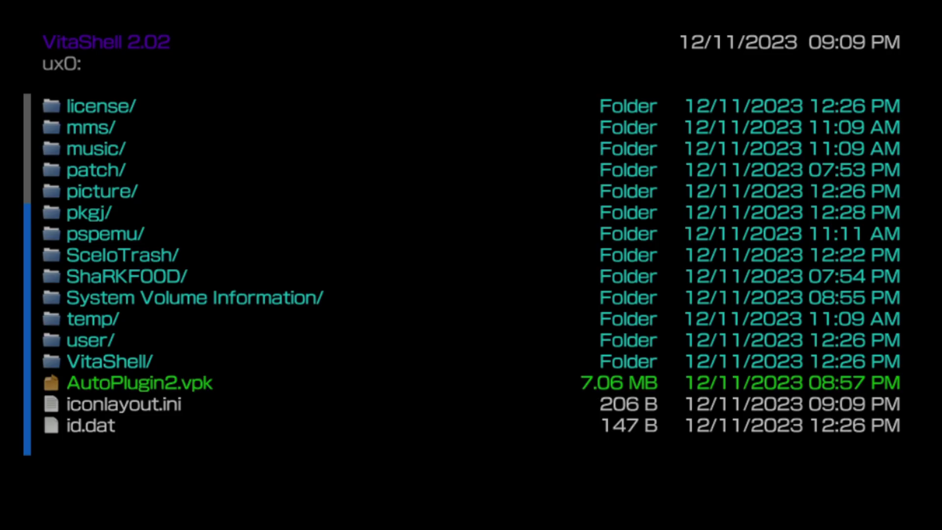
pyautogui.press('v')
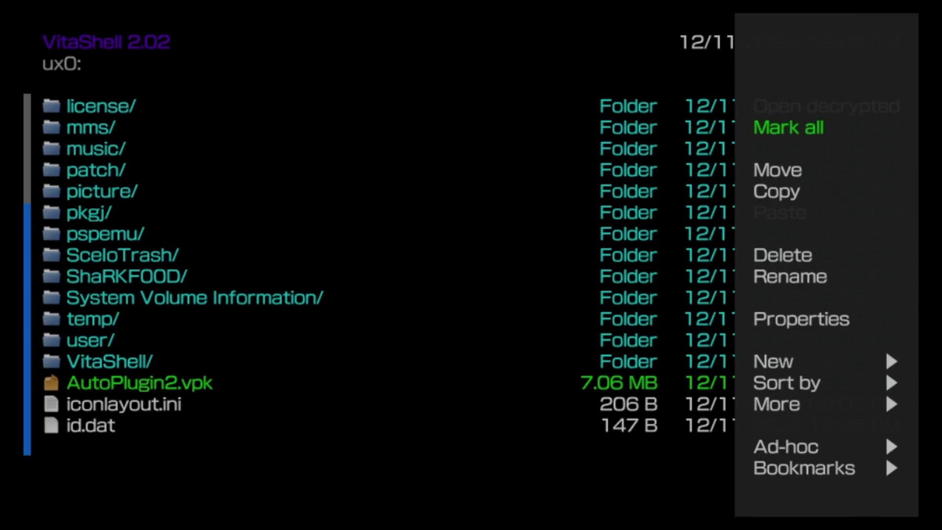
# Delete AutoPlugin2.vpk from ux0: and exit VitaShell to the PS Vita home screen.
pyautogui.press('Down')
pyautogui.press('Down')
pyautogui.press('Down')
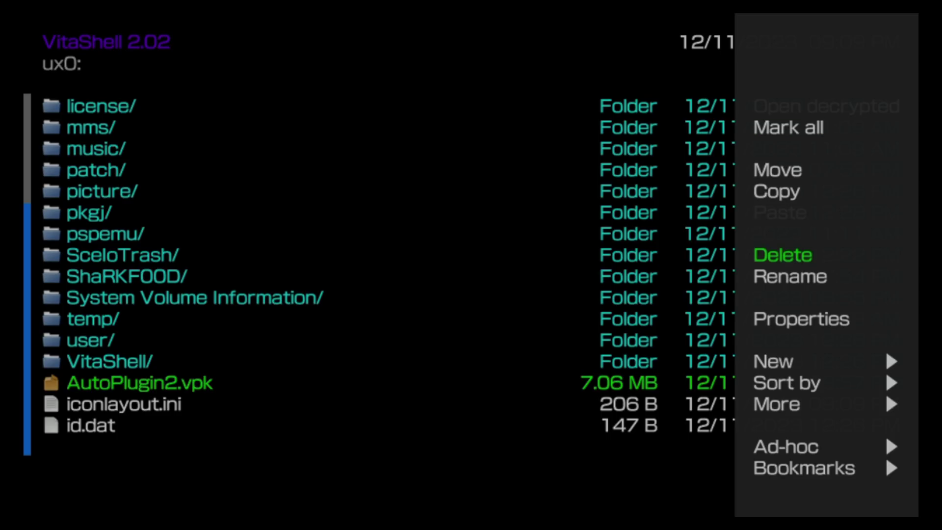
pyautogui.press('Return')
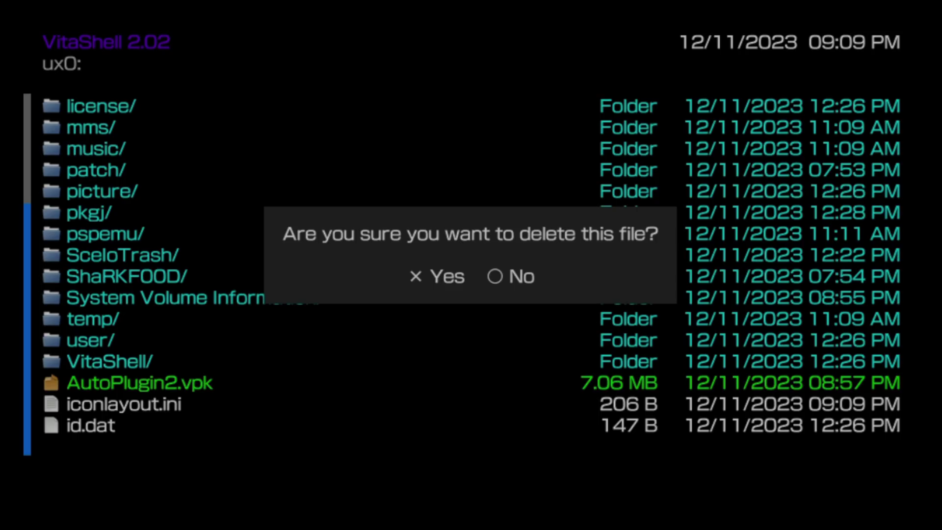
pyautogui.press('Return')
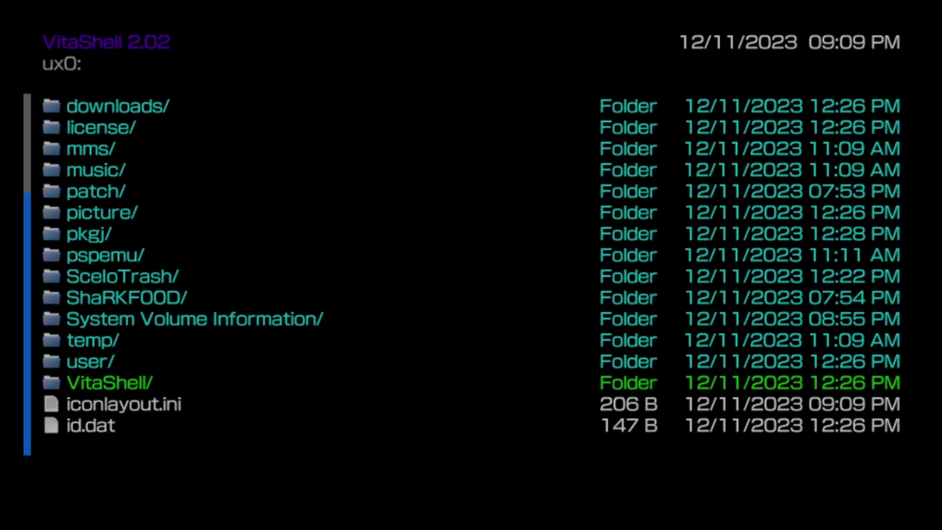
pyautogui.press('super')
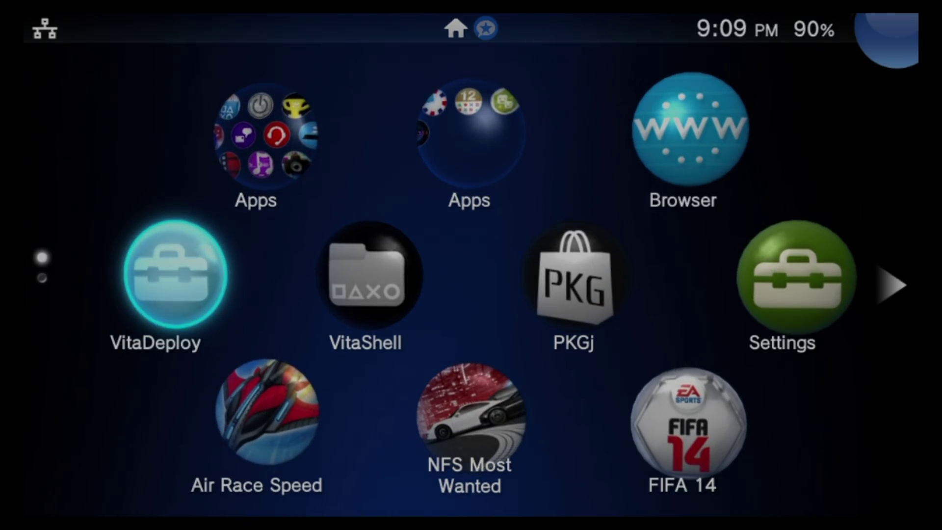
# Select the AutoPlugin II bubble on home page 2 and start it from its LiveArea.
pyautogui.press('Down')
pyautogui.press('Down')
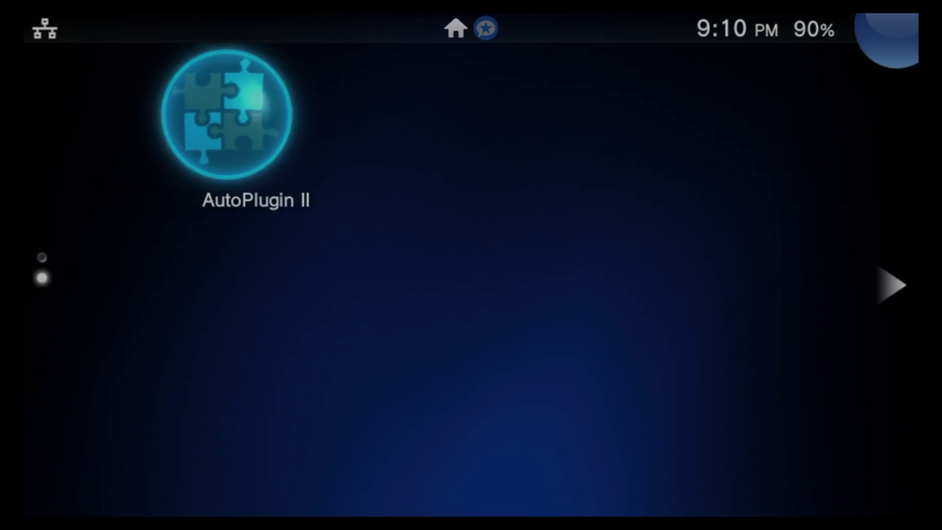
pyautogui.press('Return')
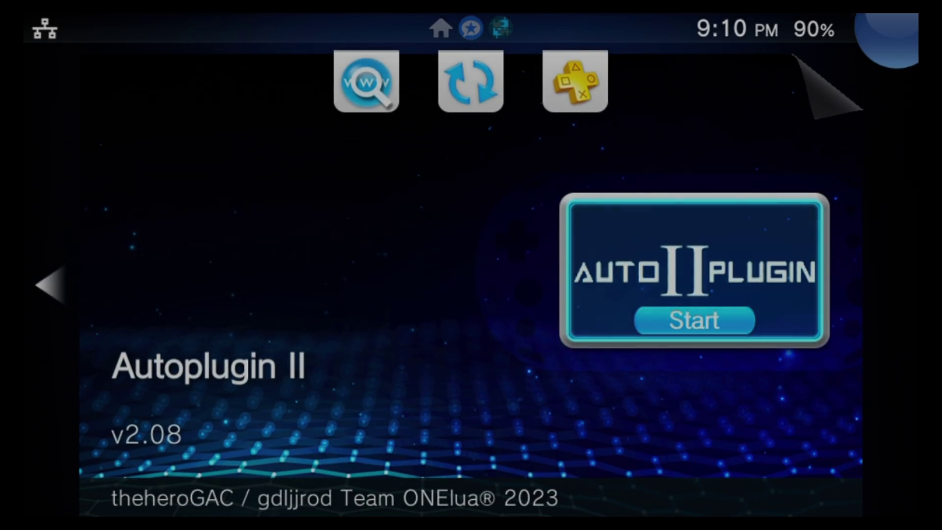
pyautogui.press('Return')
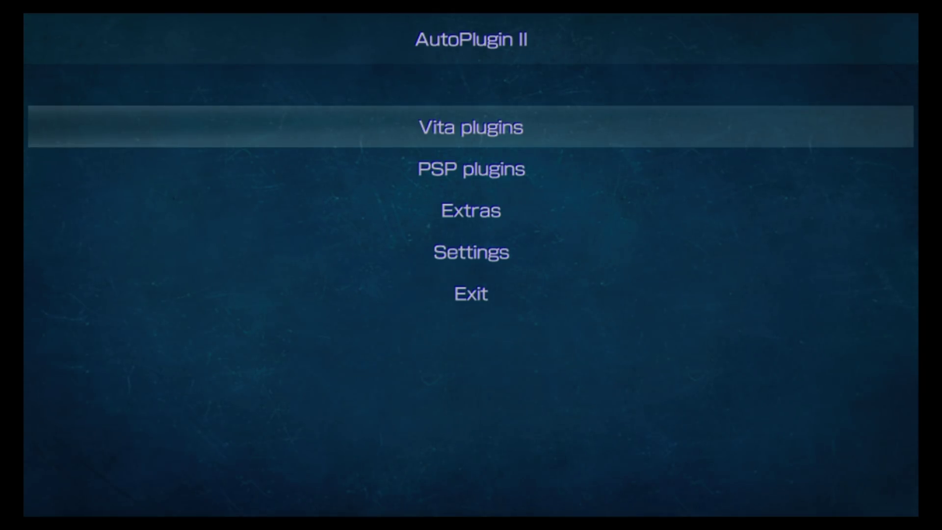
# Go to Vita plugins > Uninstall plugins to list the seven ur0:tai kernel plugins.
pyautogui.press('Return')
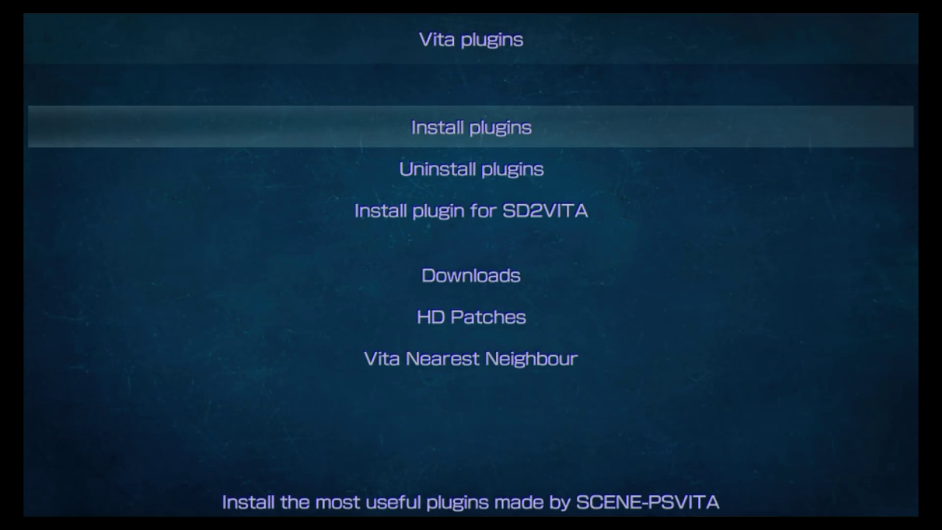
pyautogui.press('Down')
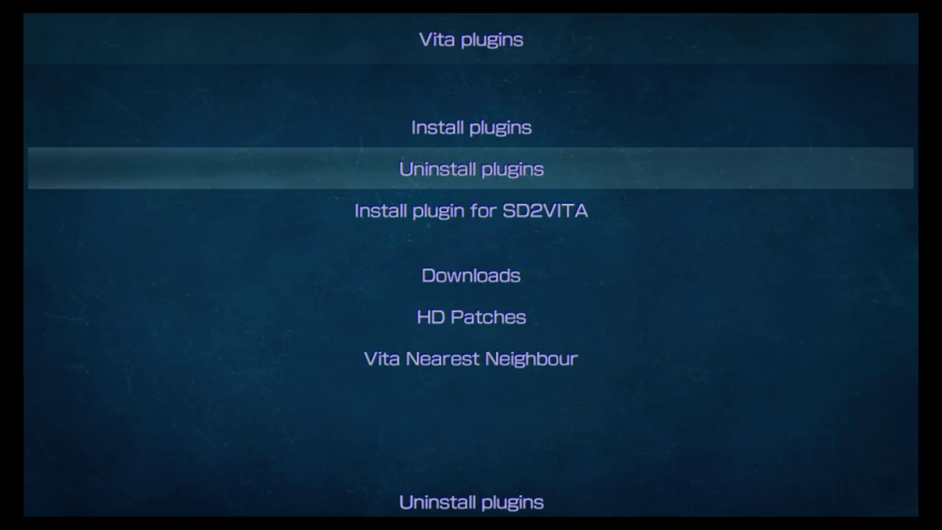
pyautogui.press('Return')
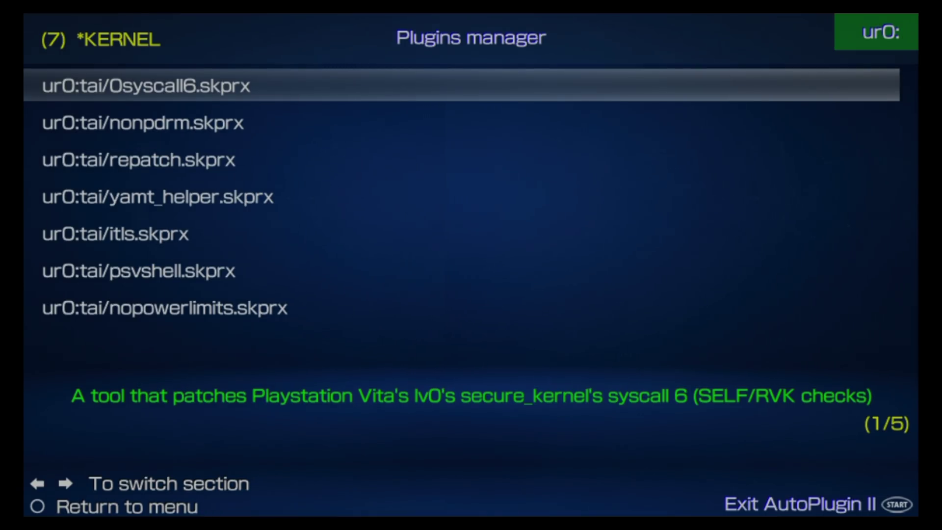
# Disable psvshell.skprx from the kernel list, then back out to the Vita plugins menu.
pyautogui.press('Down')
pyautogui.press('Down')
pyautogui.press('Down')
pyautogui.press('Down')
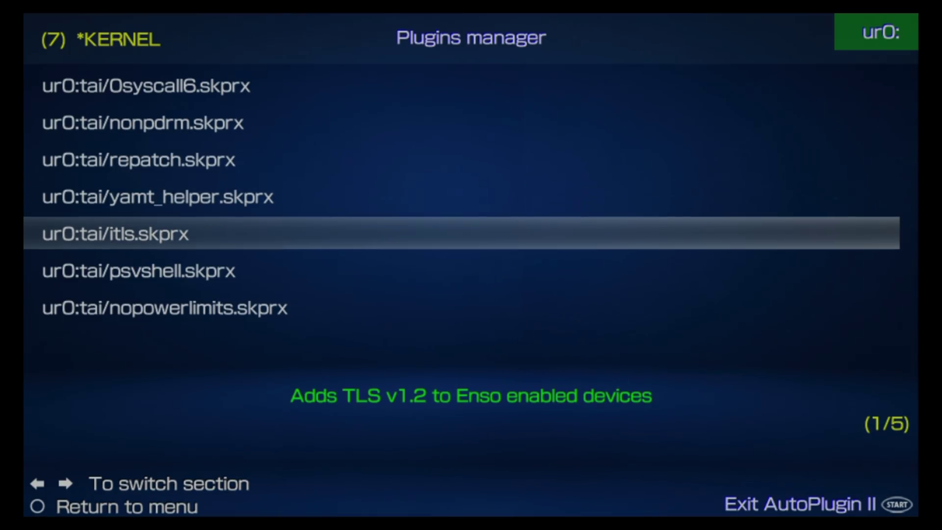
pyautogui.press('Down')
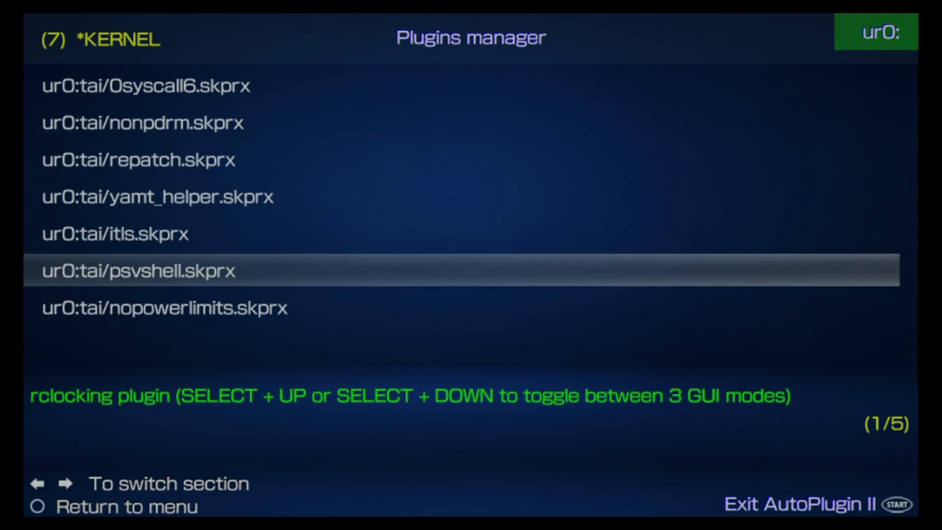
pyautogui.press('Return')
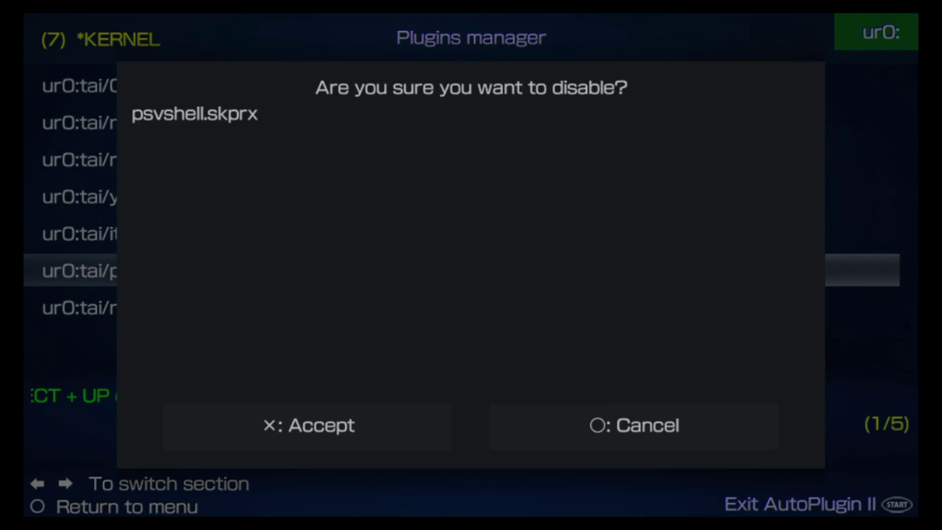
pyautogui.press('Return')
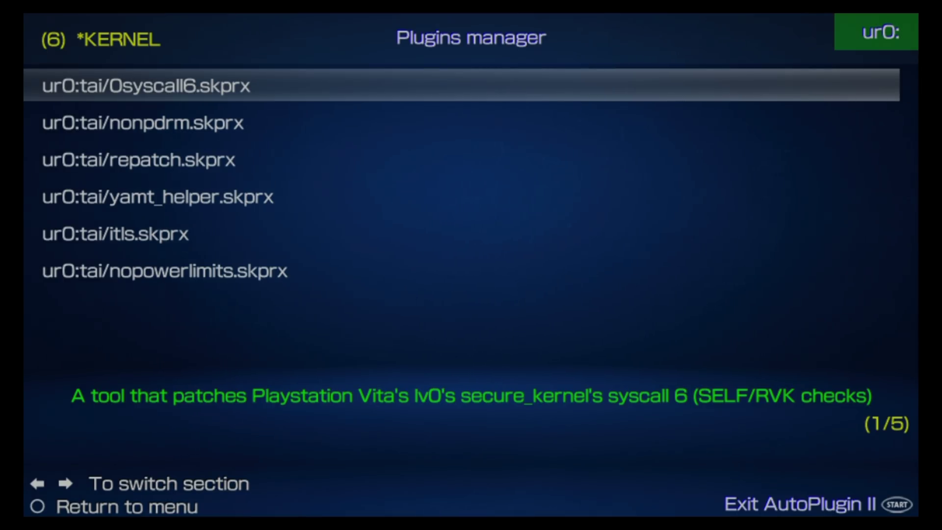
pyautogui.press('Escape')
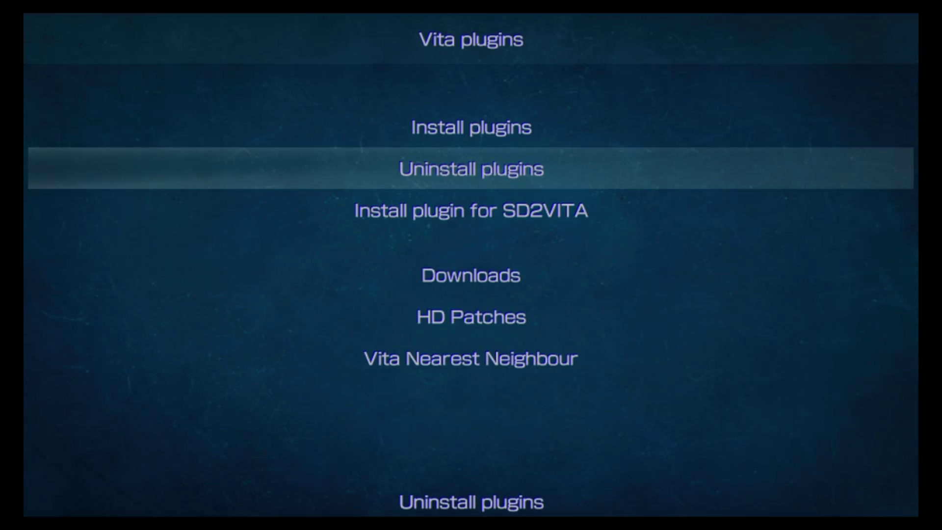
# Choose Exit from AutoPlugin II's main menu, accepting the PS Vita restart.
pyautogui.press('Escape')
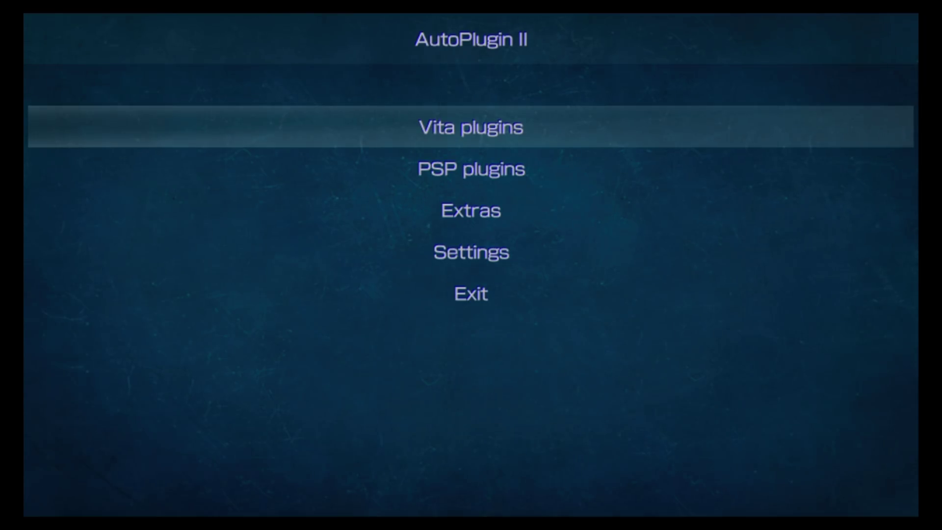
pyautogui.press('Down')
pyautogui.press('Down')
pyautogui.press('Down')
pyautogui.press('Down')
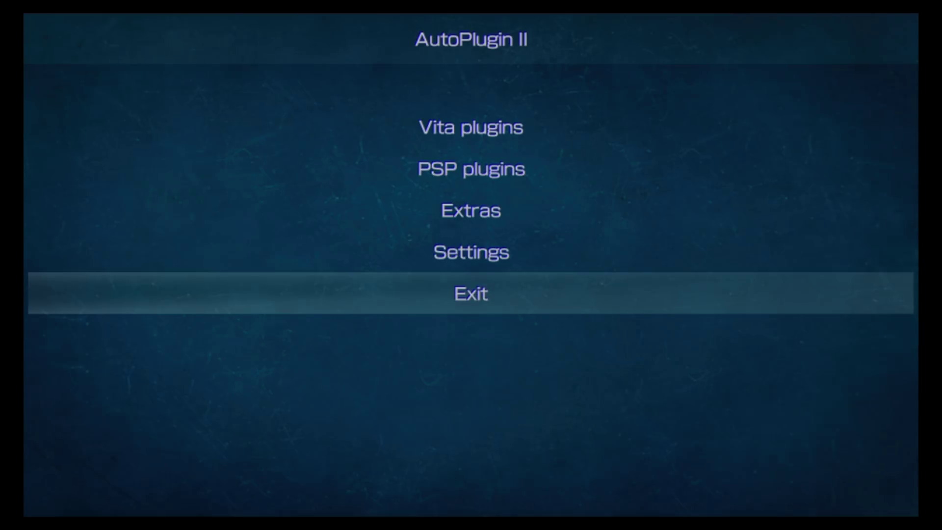
pyautogui.press('Return')
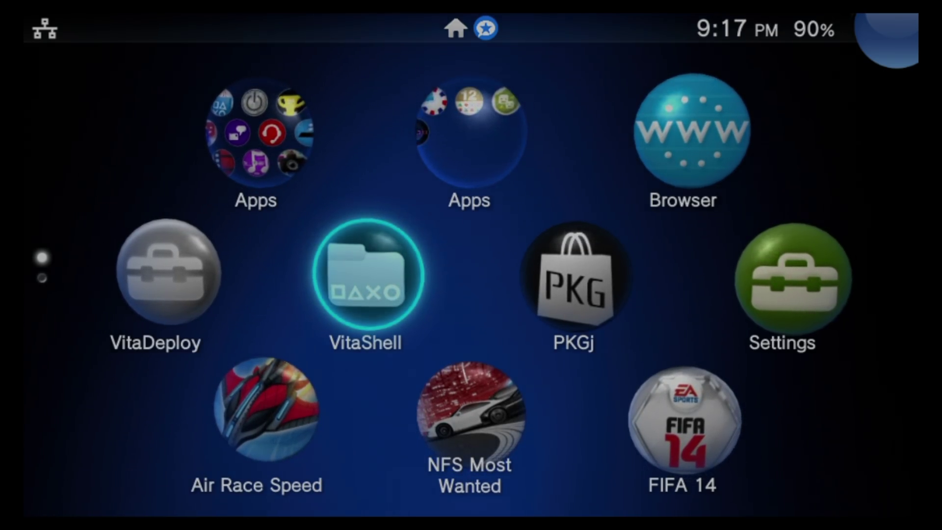
# Launch VitaDeploy's file manager and open the ur0: device.
pyautogui.click(153, 277)
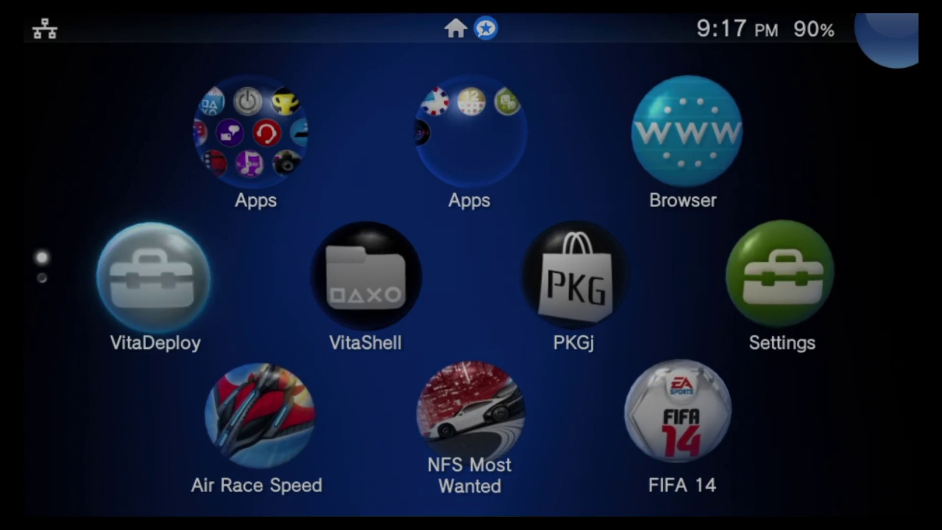
pyautogui.press('Return')
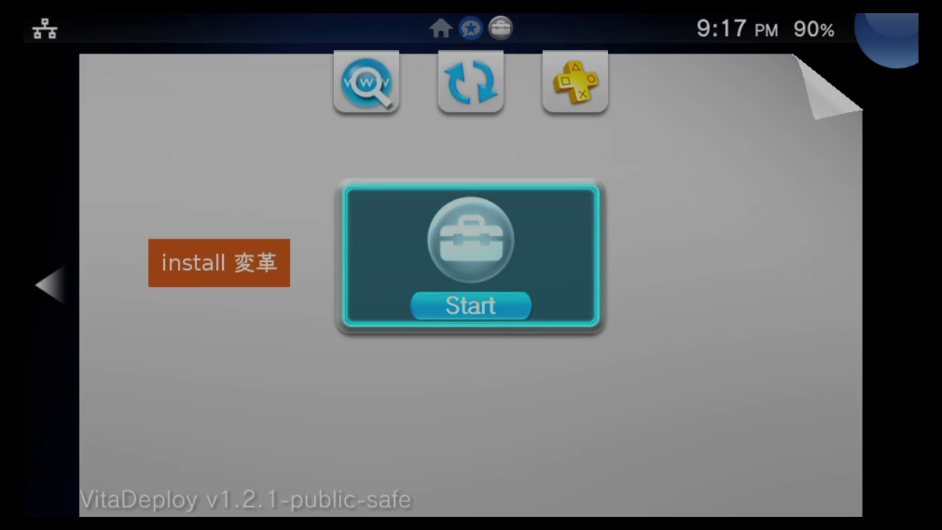
pyautogui.press('Return')
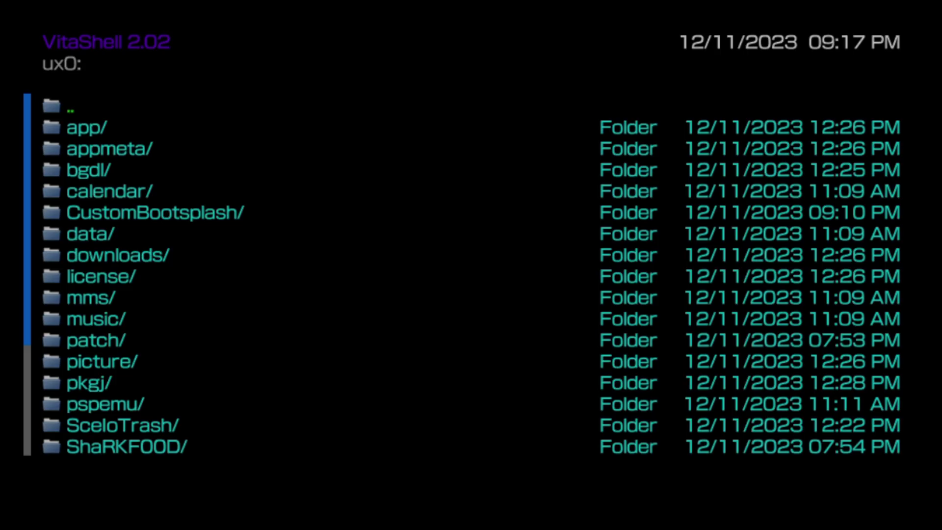
pyautogui.press('Return')
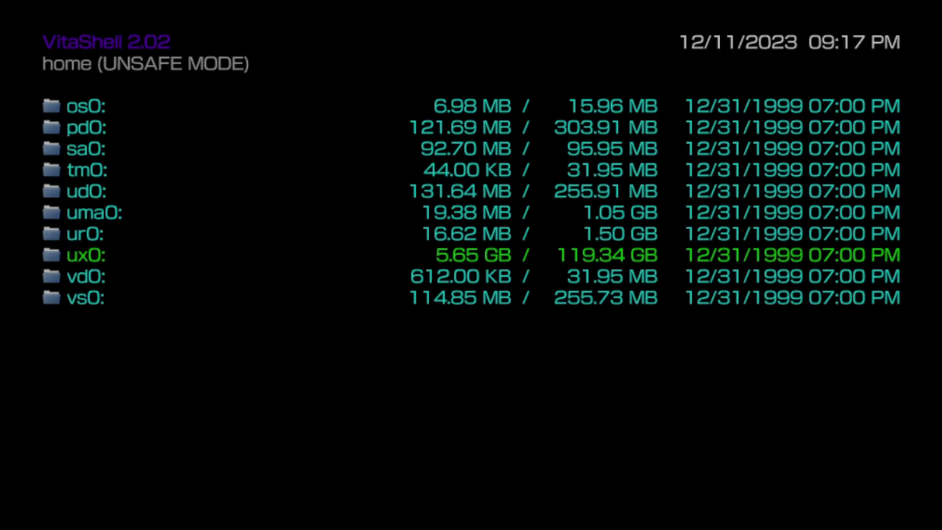
pyautogui.press('Up')
pyautogui.press('Return')
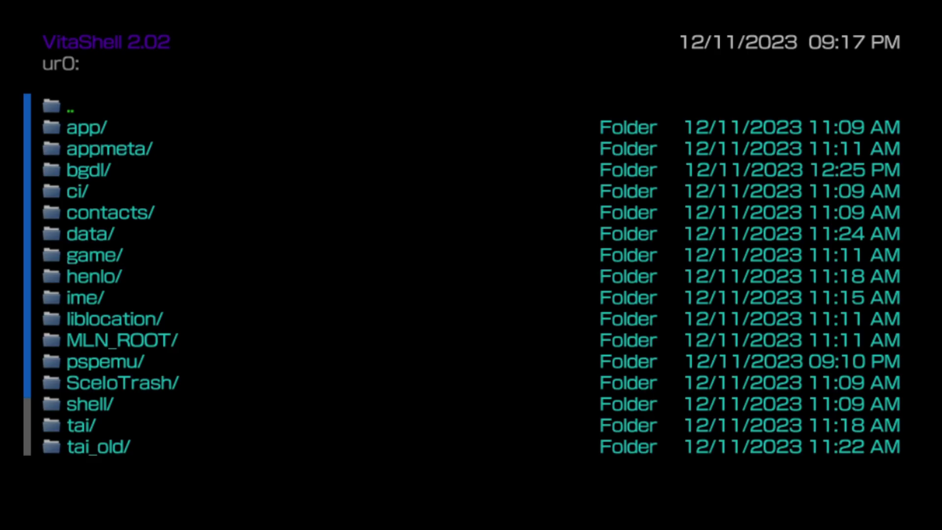
# Open the empty ur0:data/PSVshell/profiles folder, then show and dismiss the file actions menu.
pyautogui.press('Down')
pyautogui.press('Down')
pyautogui.press('Down')
pyautogui.press('Down')
pyautogui.press('Down')
pyautogui.press('Down')
pyautogui.press('Return')
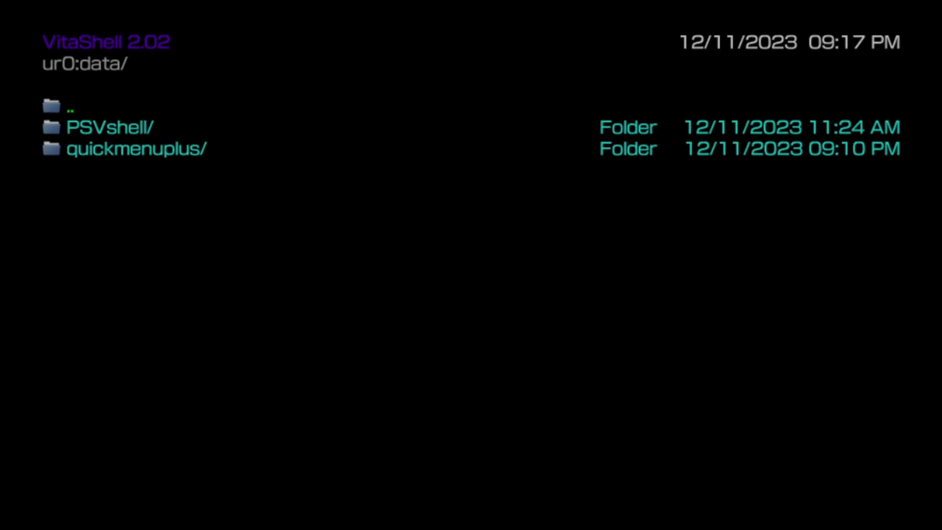
pyautogui.press('Down')
pyautogui.press('Return')
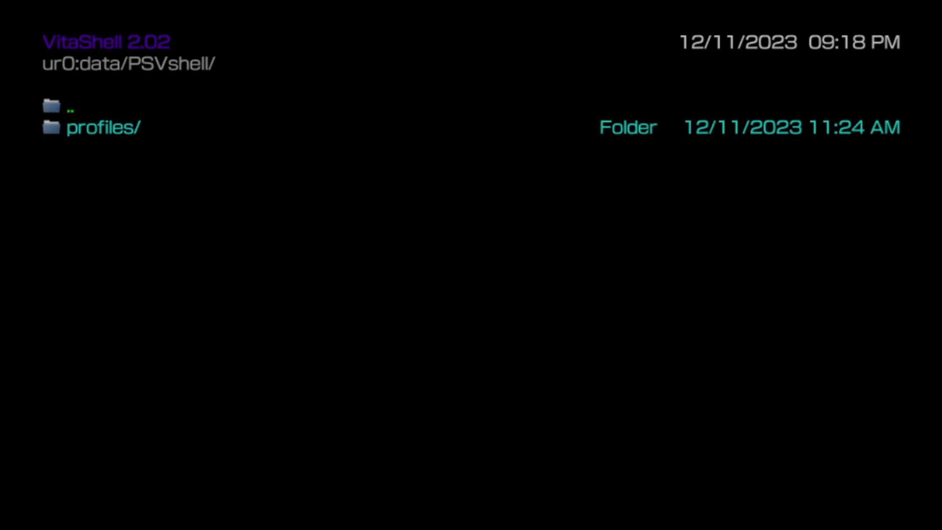
pyautogui.press('Down')
pyautogui.press('Return')
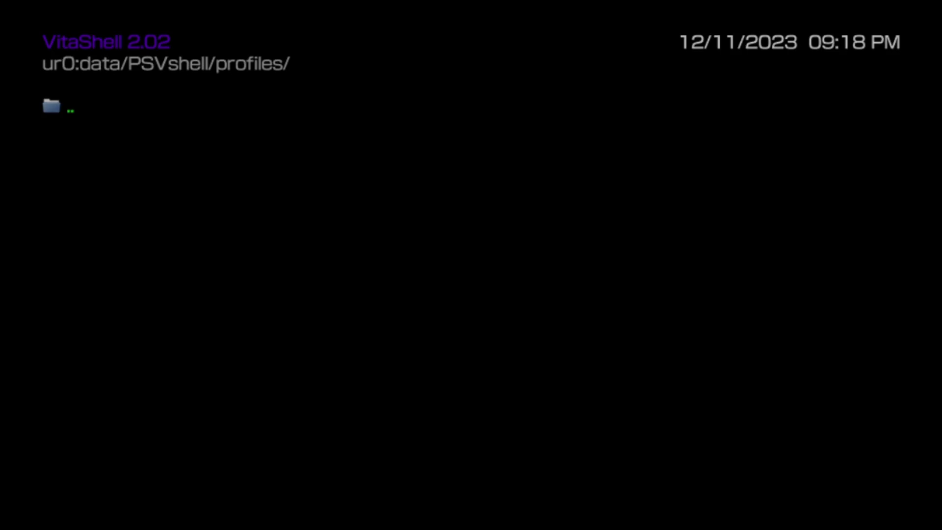
pyautogui.press('Menu')
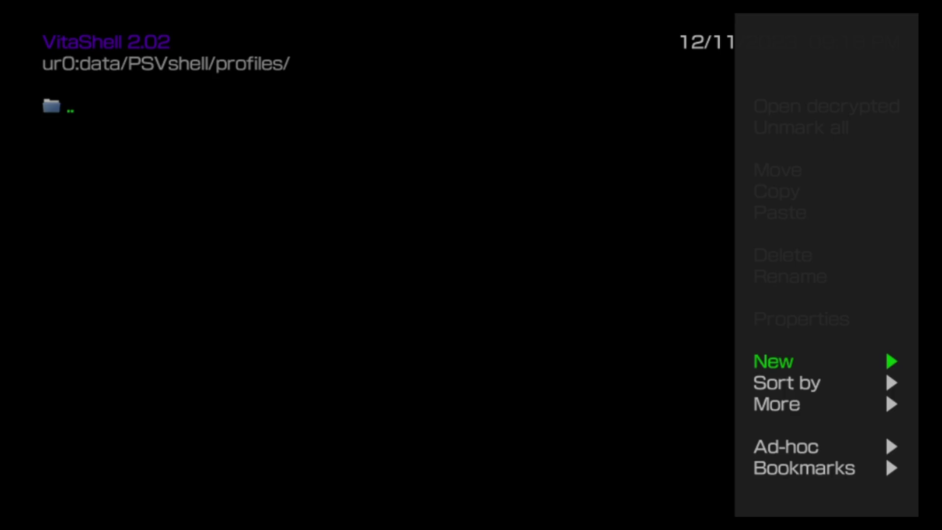
pyautogui.press('Escape')
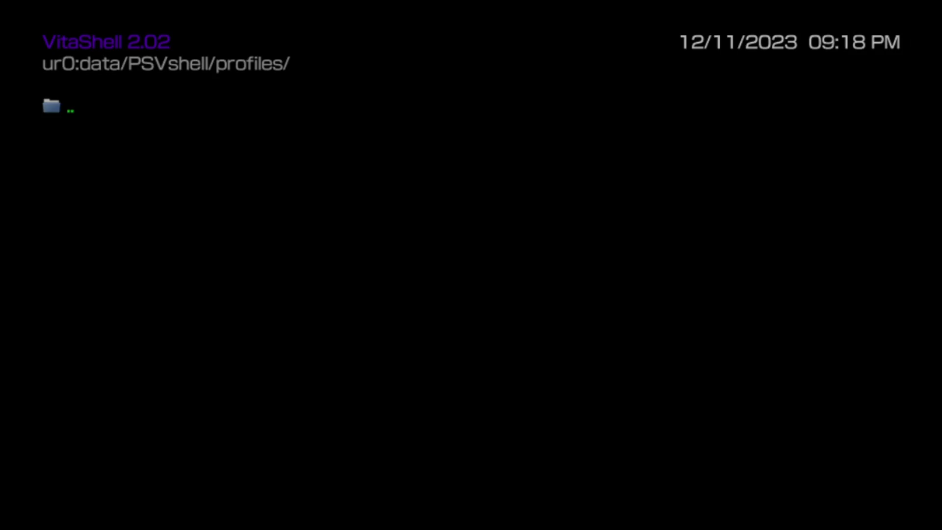
# Close VitaDeploy, launch AutoPlugin II from home page two, and enter Vita plugins.
pyautogui.press('super')
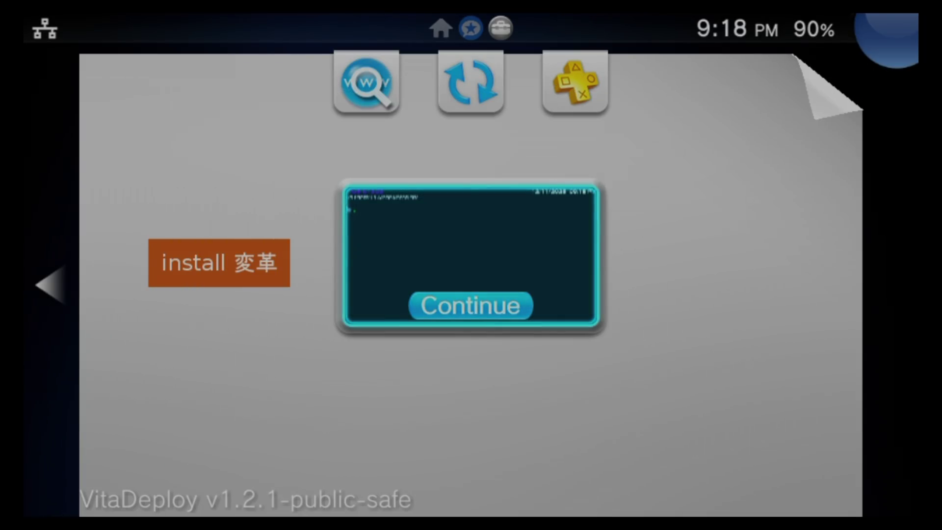
pyautogui.moveTo(829, 85); pyautogui.dragTo(196, 441)
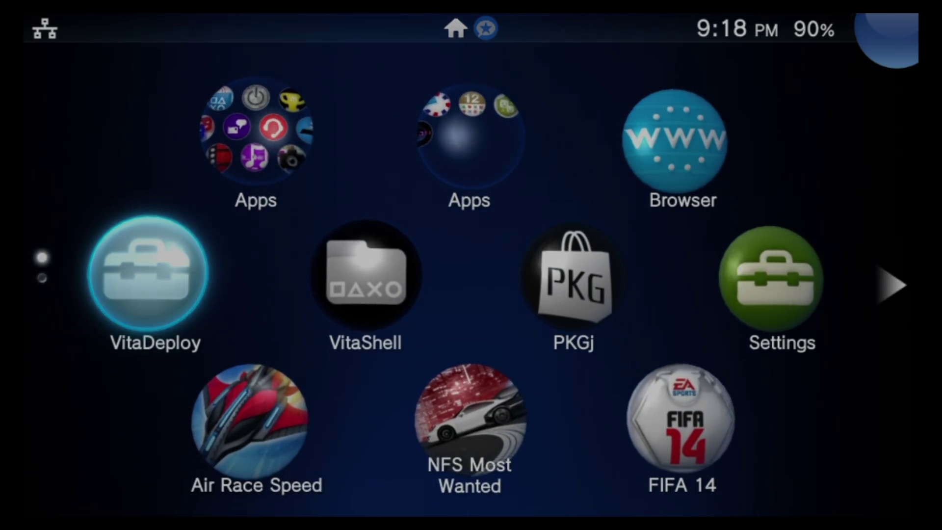
pyautogui.press('Down')
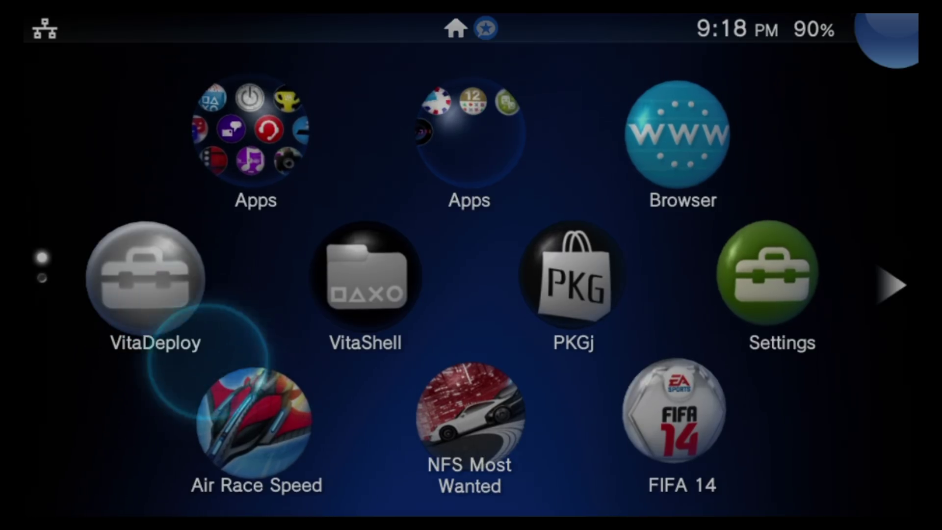
pyautogui.press('Down')
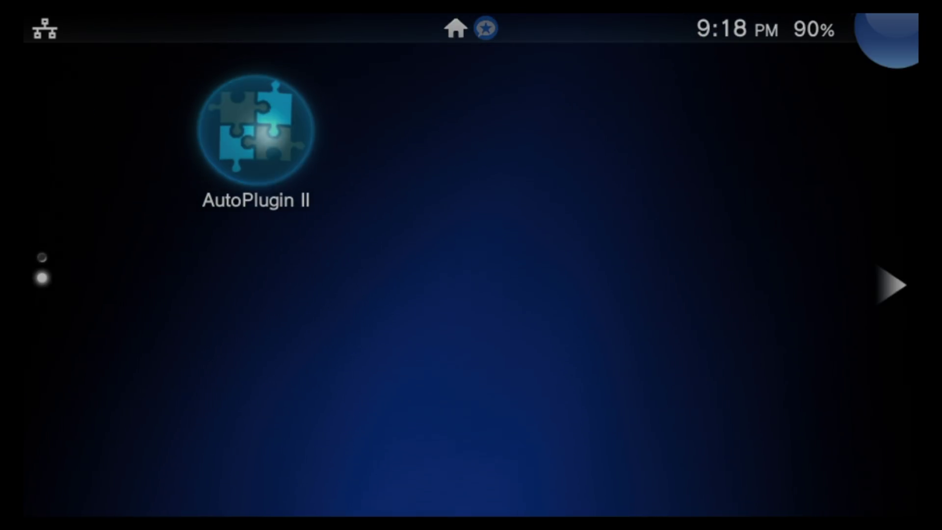
pyautogui.press('Return')
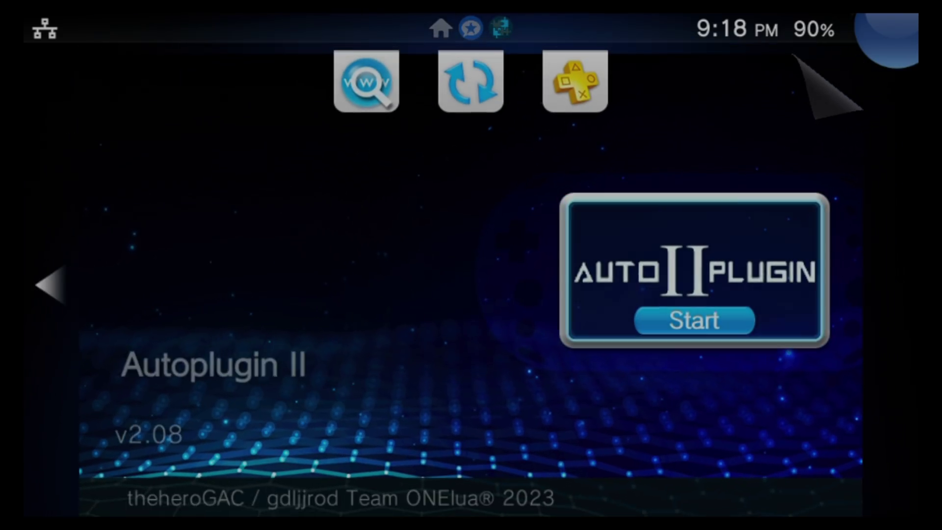
pyautogui.press('Return')
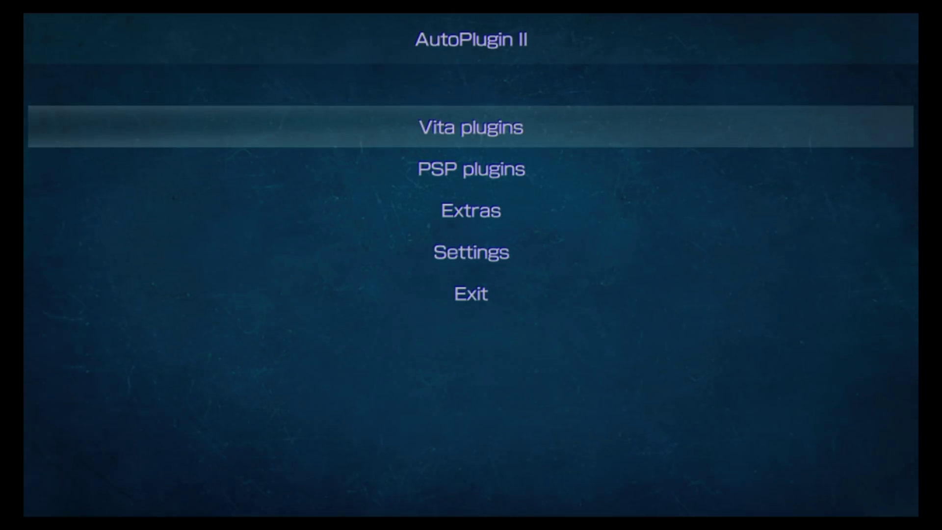
pyautogui.press('Return')
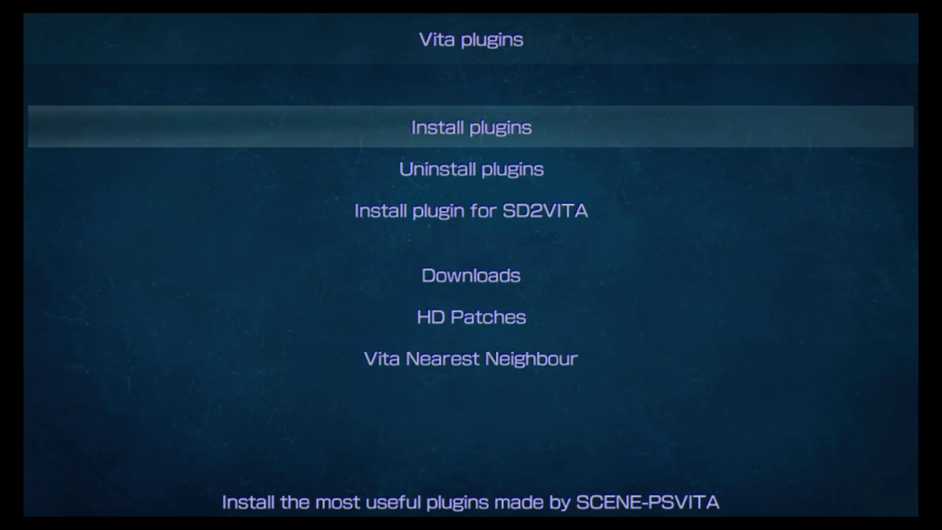
# In Install plugins, scroll down to PSVshellPlus by GrapheneCt and open its readme.
pyautogui.press('Return')
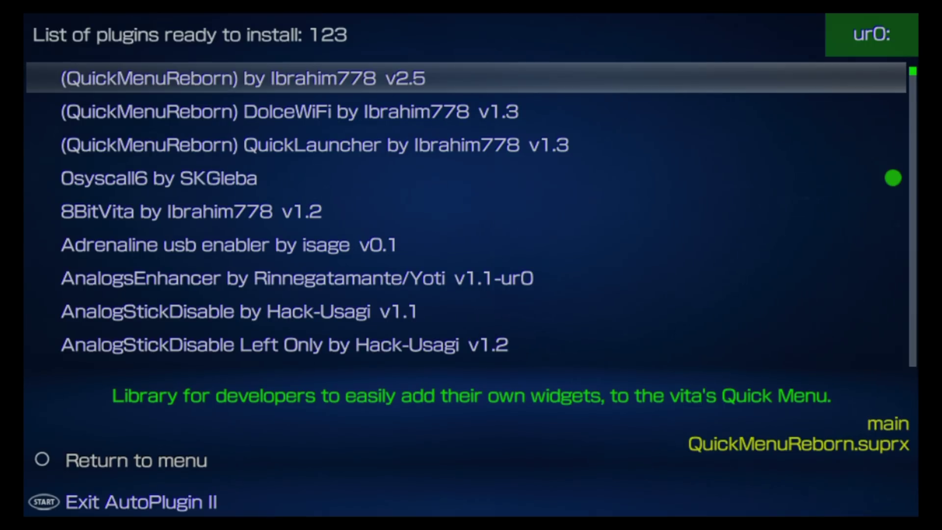
pyautogui.press('Down')
pyautogui.press('Down')
pyautogui.press('Down')
pyautogui.press('Down')
pyautogui.press('Down')
pyautogui.press('Down')
pyautogui.press('Down')
pyautogui.press('Down')
pyautogui.press('Down')
pyautogui.press('Down')
pyautogui.press('Down')
pyautogui.press('Down')
pyautogui.press('Down')
pyautogui.press('Down')
pyautogui.press('Down')
pyautogui.press('Down')
pyautogui.press('Down')
pyautogui.press('Down')
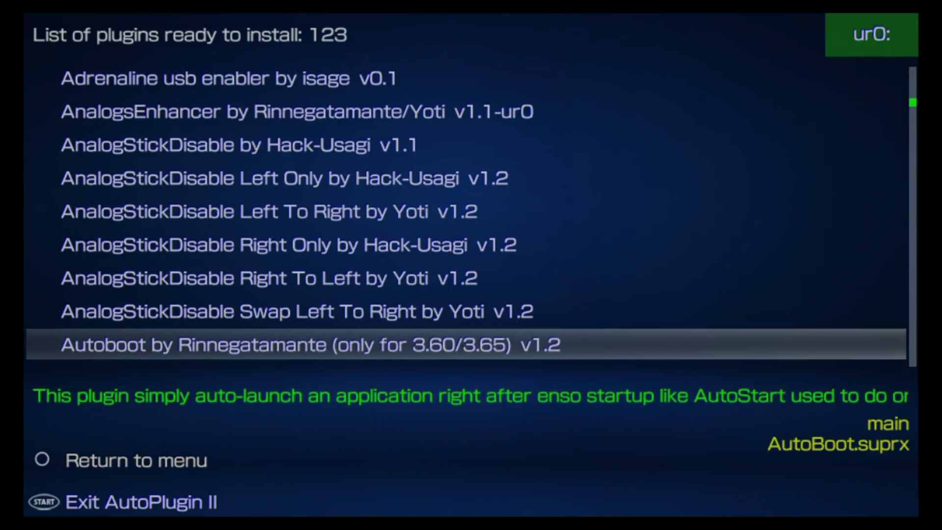
pyautogui.press('Down')
pyautogui.press('Down')
pyautogui.press('Down')
pyautogui.press('Down')
pyautogui.press('Down')
pyautogui.press('Down')
pyautogui.press('Down')
pyautogui.press('Down')
pyautogui.press('Down')
pyautogui.press('Down')
pyautogui.press('Down')
pyautogui.press('Down')
pyautogui.press('Down')
pyautogui.press('Down')
pyautogui.press('Down')
pyautogui.press('Down')
pyautogui.press('Down')
pyautogui.press('Down')
pyautogui.press('Down')
pyautogui.press('Down')
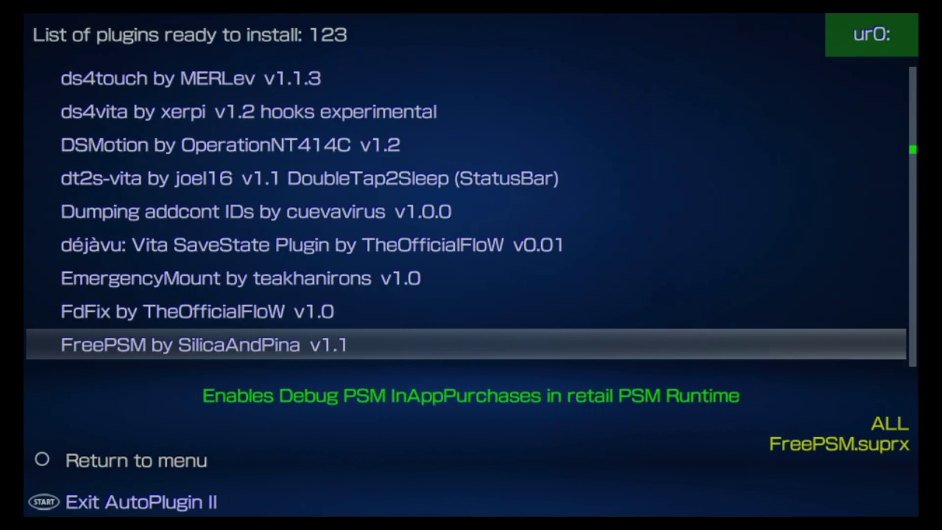
pyautogui.press('Down')
pyautogui.press('Down')
pyautogui.press('Down')
pyautogui.press('Down')
pyautogui.press('Down')
pyautogui.press('Down')
pyautogui.press('Down')
pyautogui.press('Down')
pyautogui.press('Down')
pyautogui.press('Down')
pyautogui.press('Down')
pyautogui.press('Down')
pyautogui.press('Down')
pyautogui.press('Down')
pyautogui.press('Down')
pyautogui.press('Down')
pyautogui.press('Down')
pyautogui.press('Down')
pyautogui.press('Down')
pyautogui.press('Down')
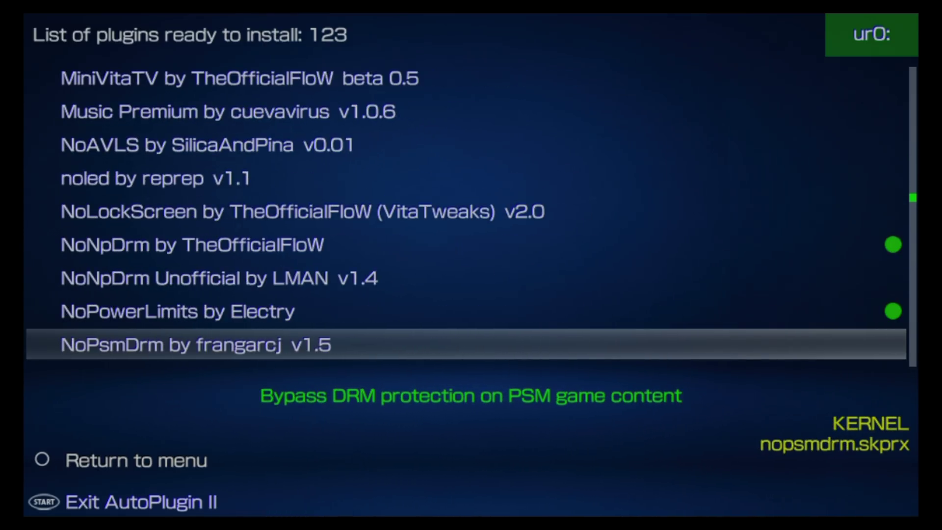
pyautogui.press('Down')
pyautogui.press('Down')
pyautogui.press('Down')
pyautogui.press('Down')
pyautogui.press('Down')
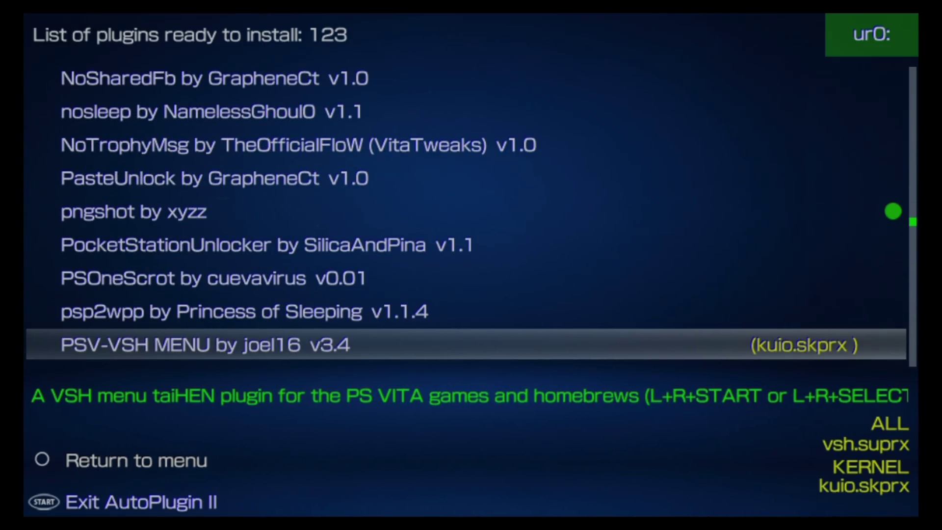
pyautogui.press('Down')
pyautogui.press('Down')
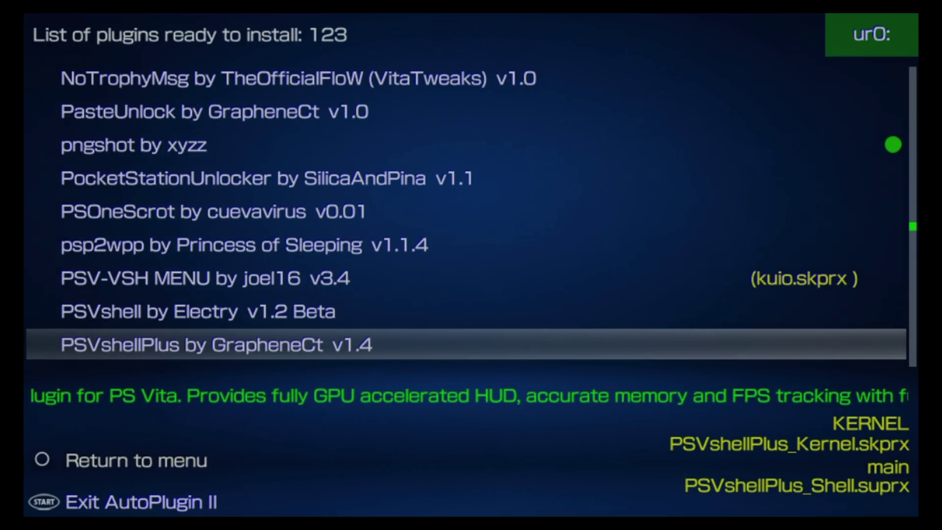
pyautogui.press('Up')
pyautogui.press('Return')
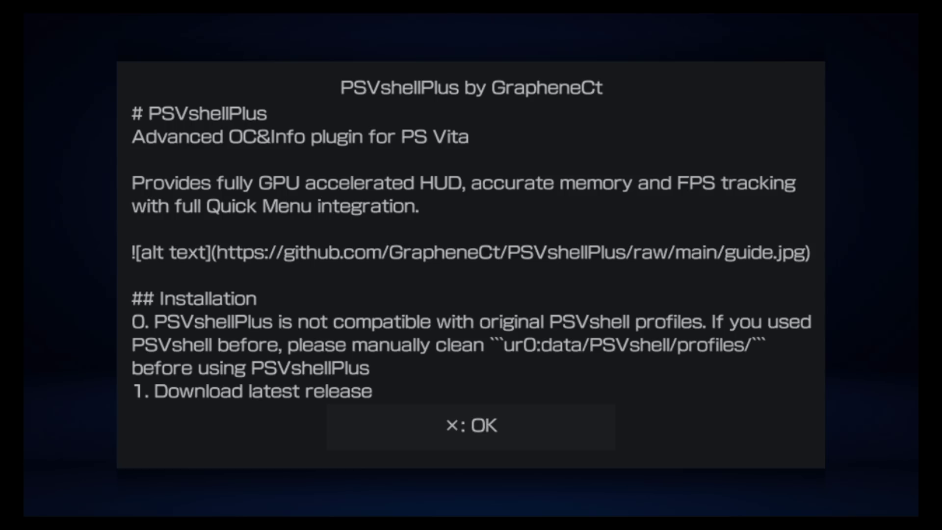
# Install PSVshellPlus, back out to the main menu, and Exit to restart the Vita.
pyautogui.press('Return')
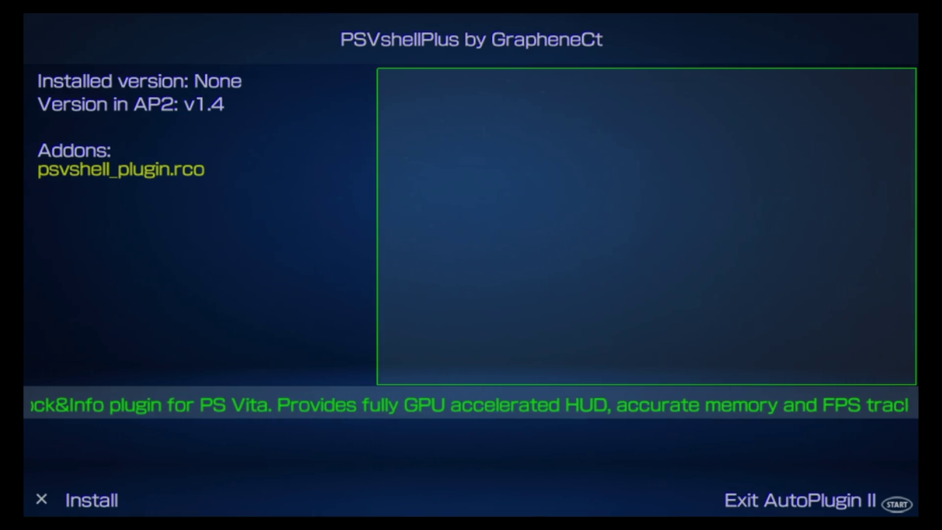
pyautogui.press('Return')
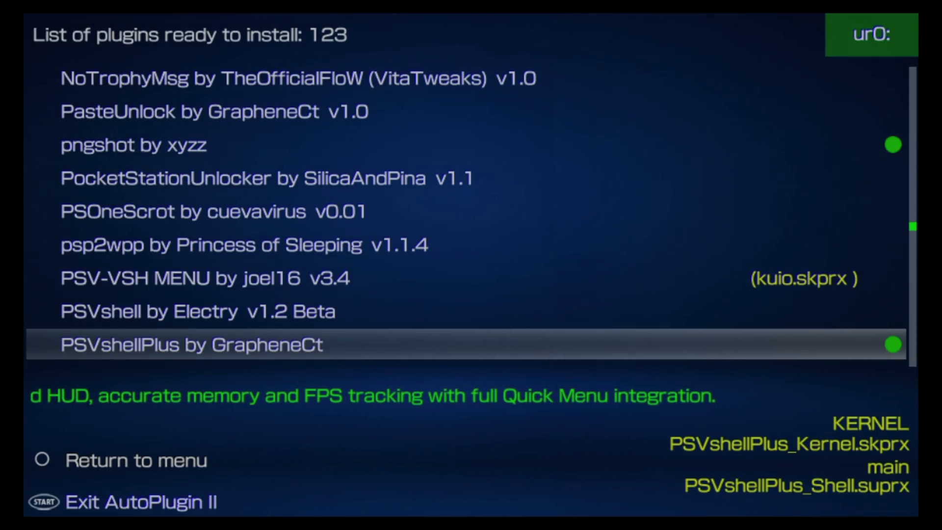
pyautogui.press('Escape')
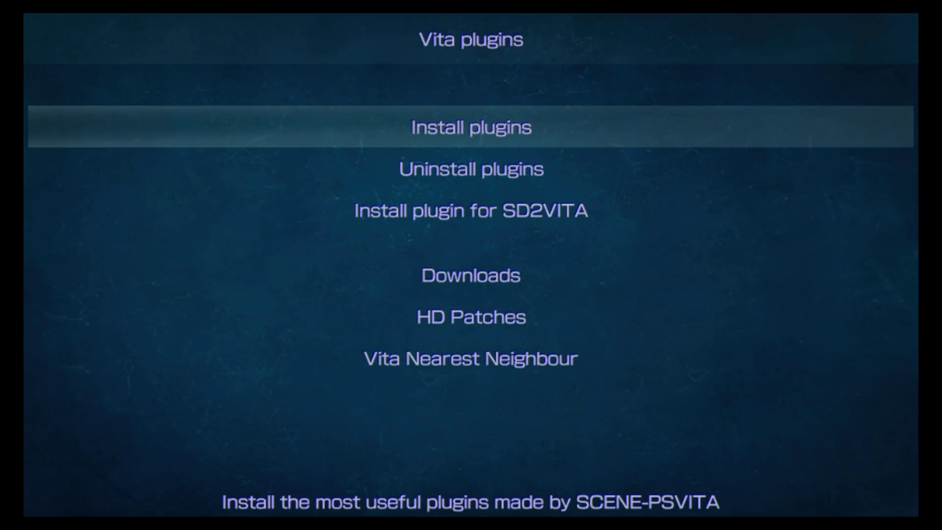
pyautogui.press('Escape')
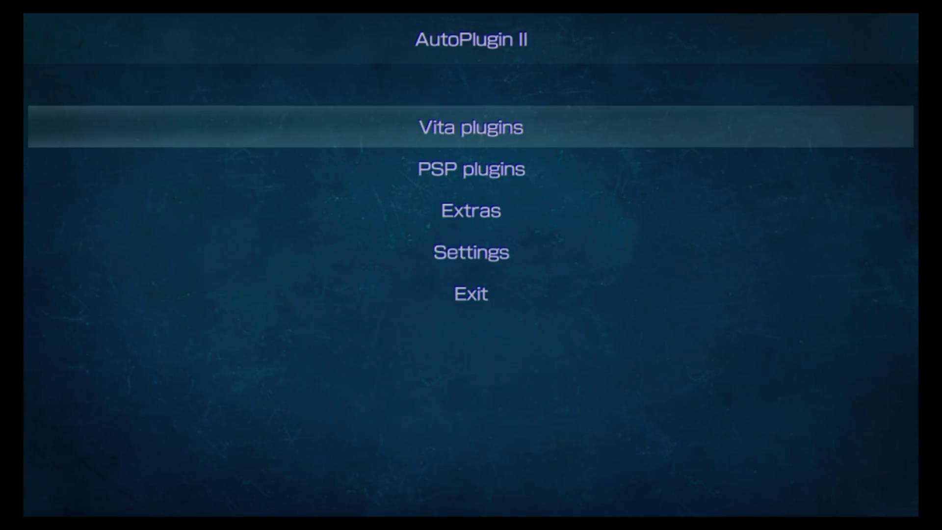
pyautogui.press('Down')
pyautogui.press('Down')
pyautogui.press('Down')
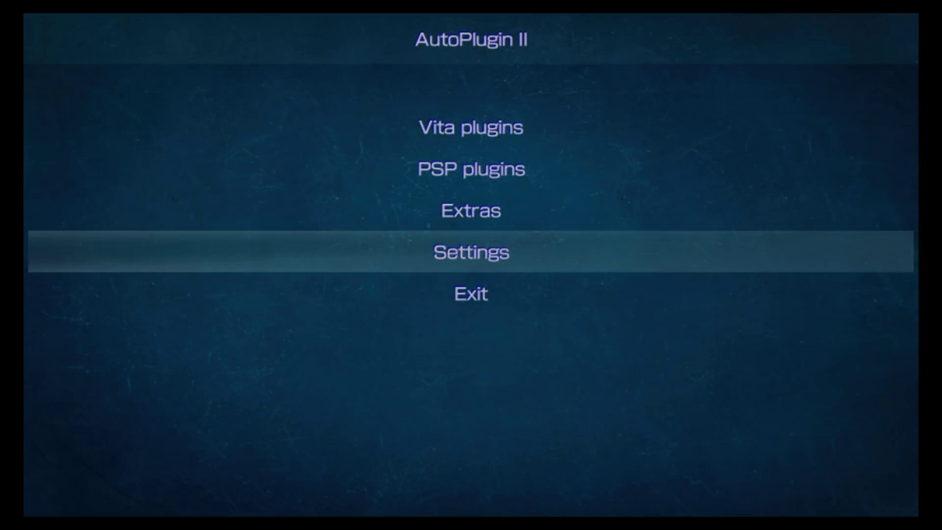
pyautogui.press('Down')
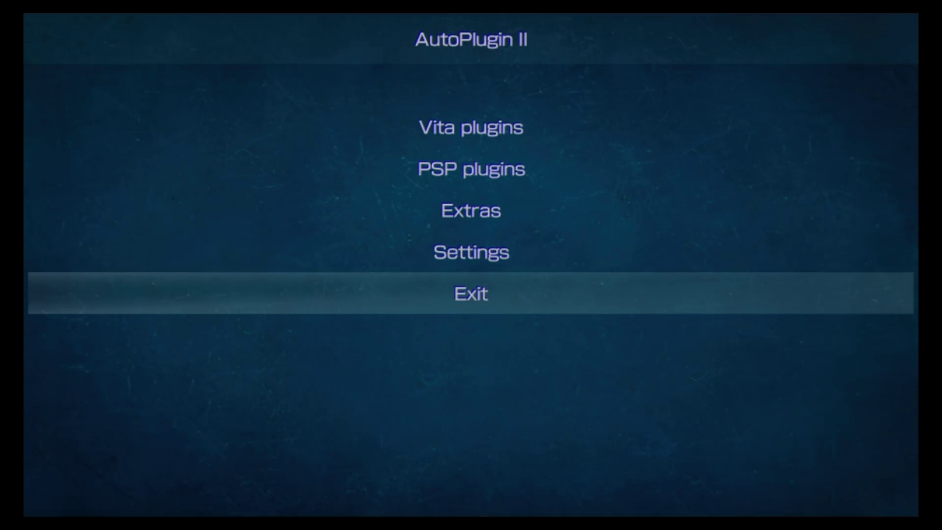
pyautogui.press('Return')
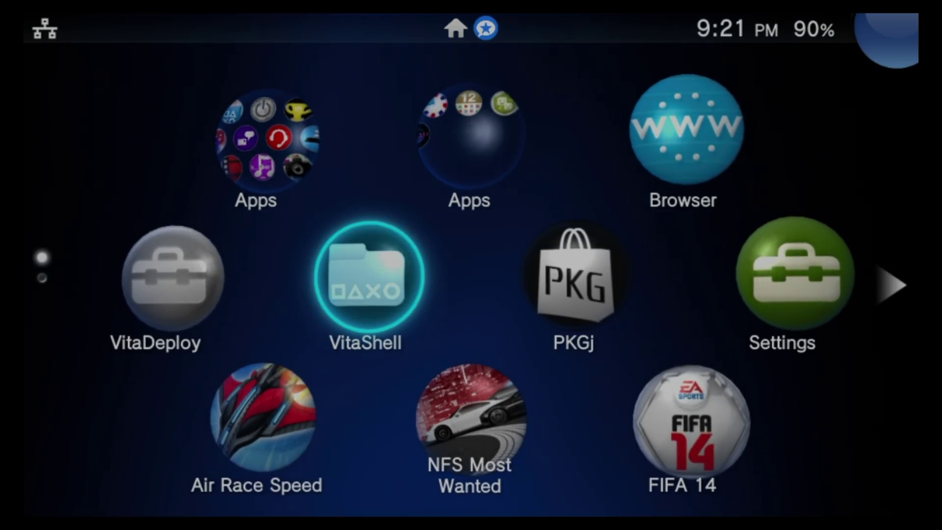
# Open the Quick Menu and scroll down to System Control's CPU clock option.
pyautogui.press('super')
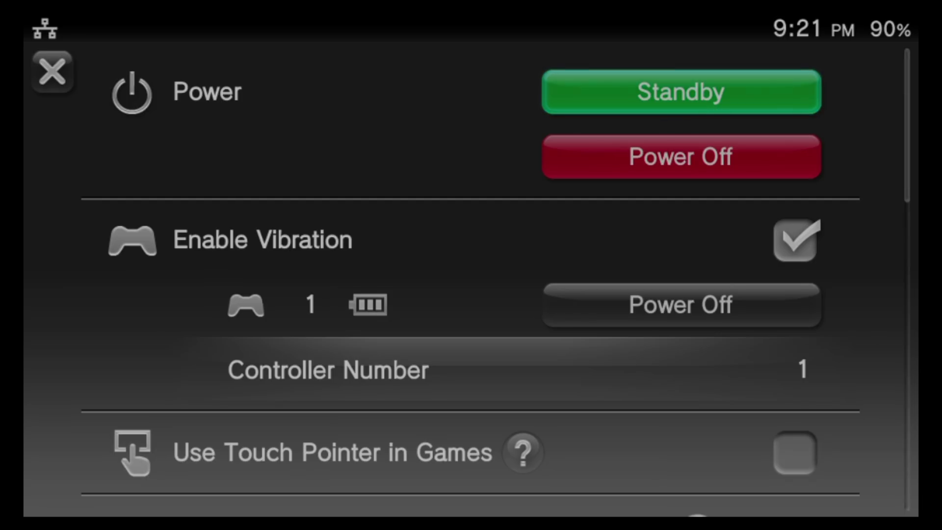
pyautogui.press('Down')
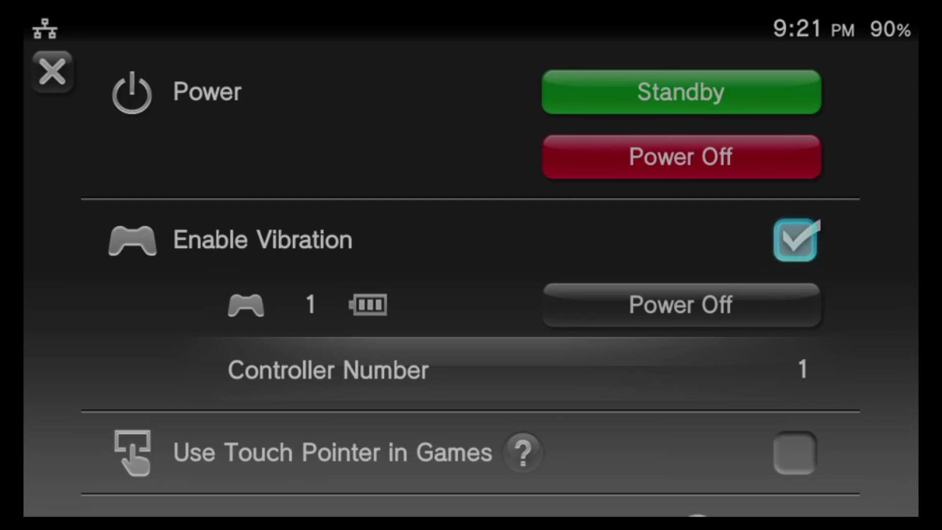
pyautogui.press('Down')
pyautogui.press('Down')
pyautogui.press('Down')
pyautogui.press('Down')
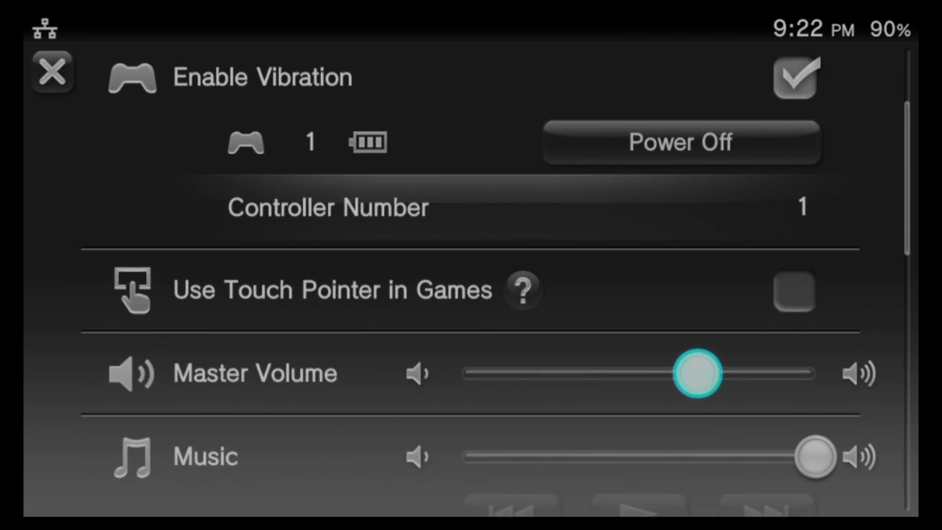
pyautogui.press('Down')
pyautogui.press('Down')
pyautogui.press('Down')
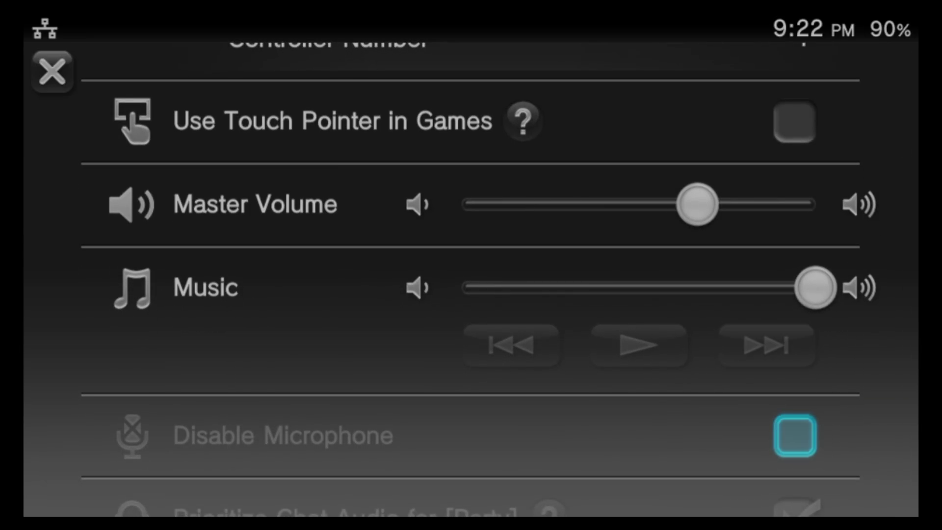
pyautogui.press('Down')
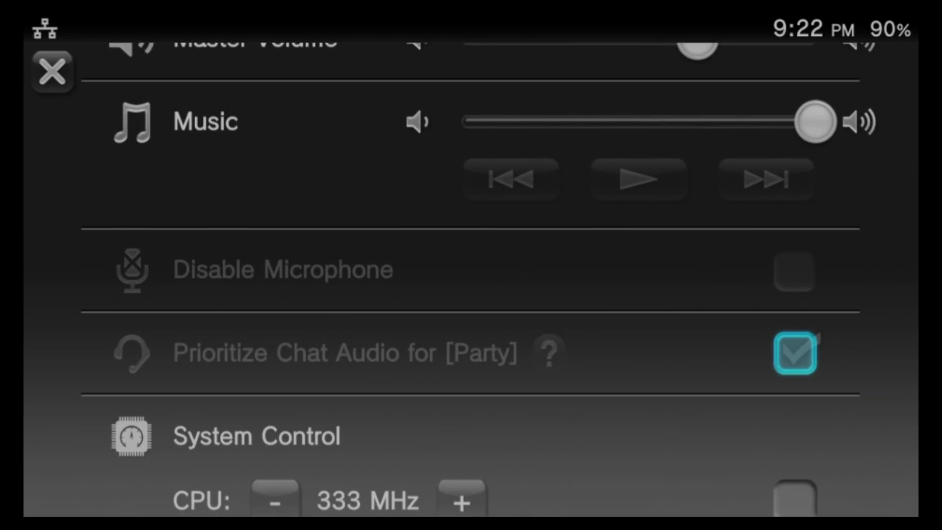
pyautogui.press('Down')
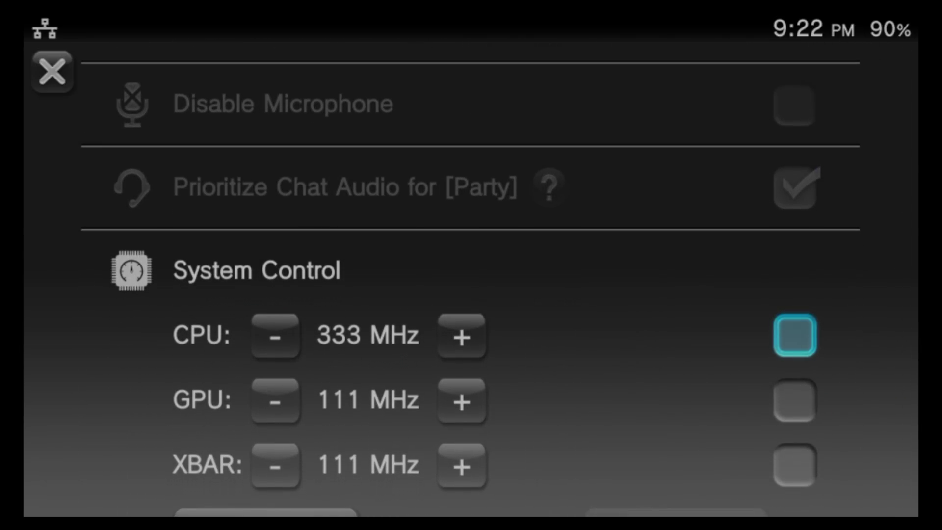
pyautogui.press('Down')
pyautogui.press('Down')
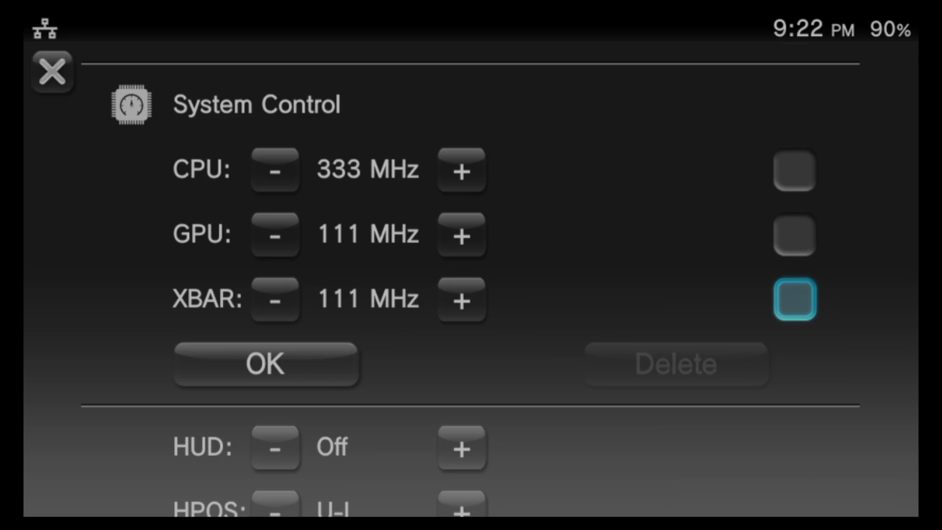
pyautogui.press('Up')
pyautogui.press('Up')
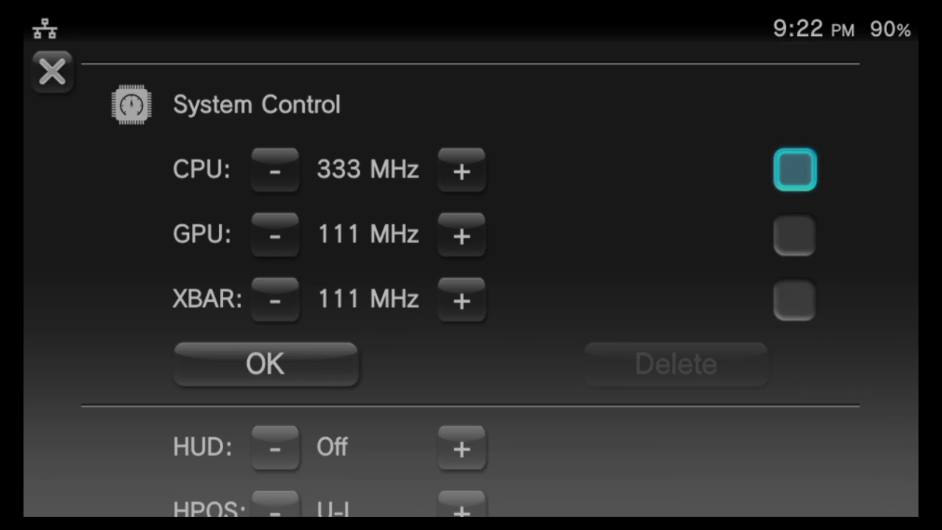
# Enable custom CPU clock, try 444, 500, 111 and 41 MHz, then return to 333 MHz.
pyautogui.press('Return')
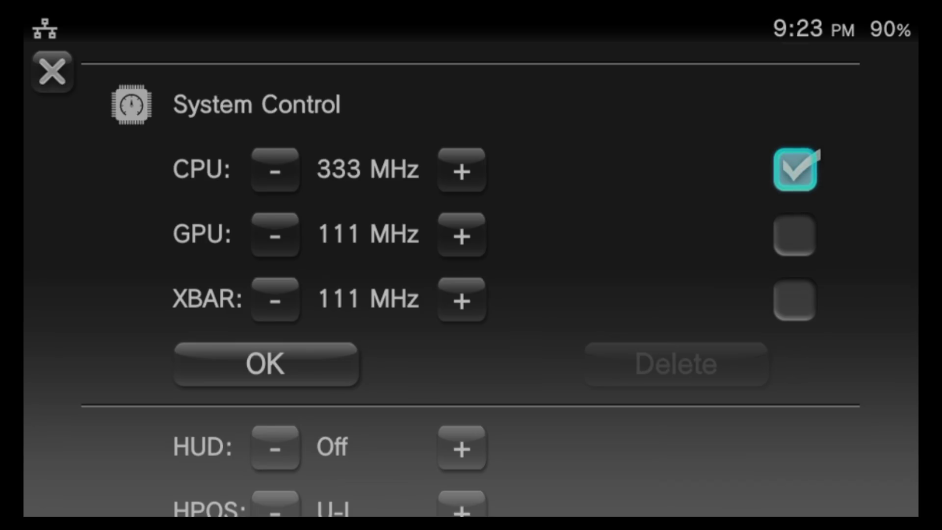
pyautogui.press('Left')
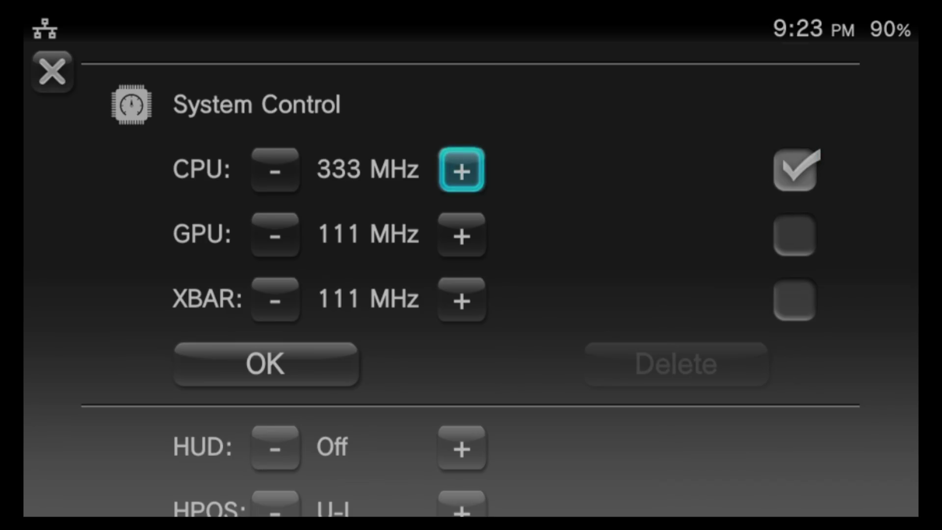
pyautogui.press('Return')
pyautogui.press('Return')
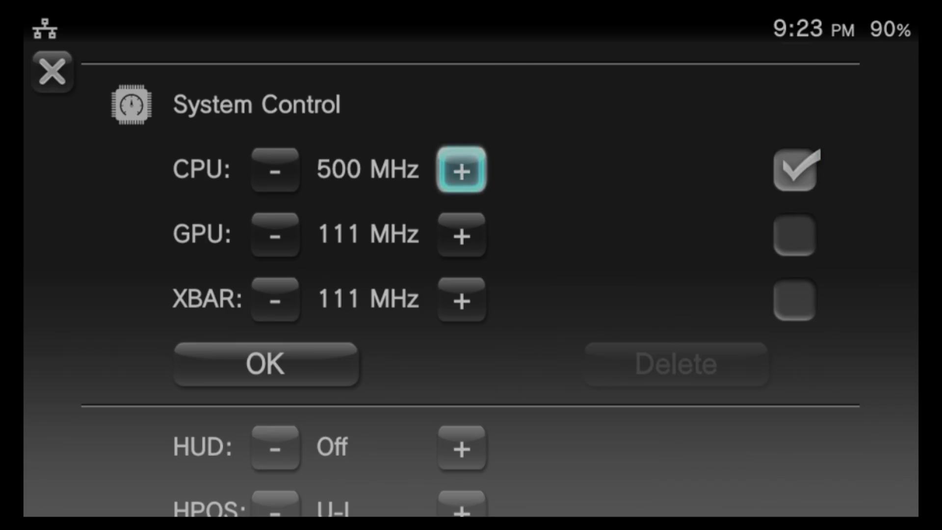
pyautogui.press('Left')
pyautogui.press('Return')
pyautogui.press('Return')
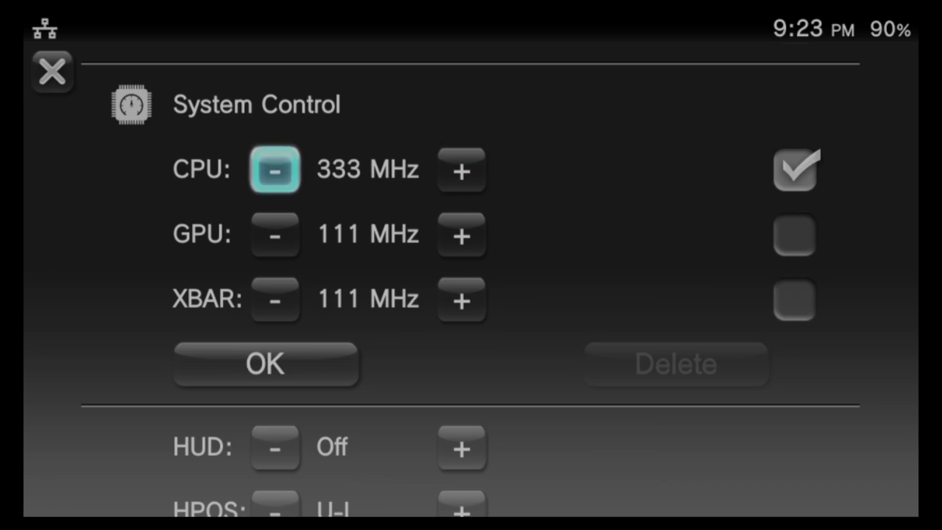
pyautogui.press('Return')
pyautogui.press('Return')
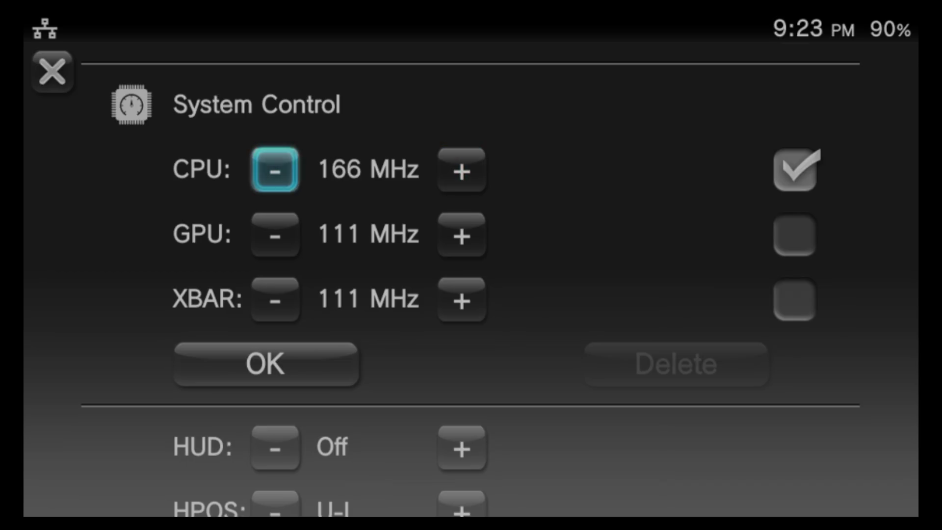
pyautogui.press('Return')
pyautogui.press('Return')
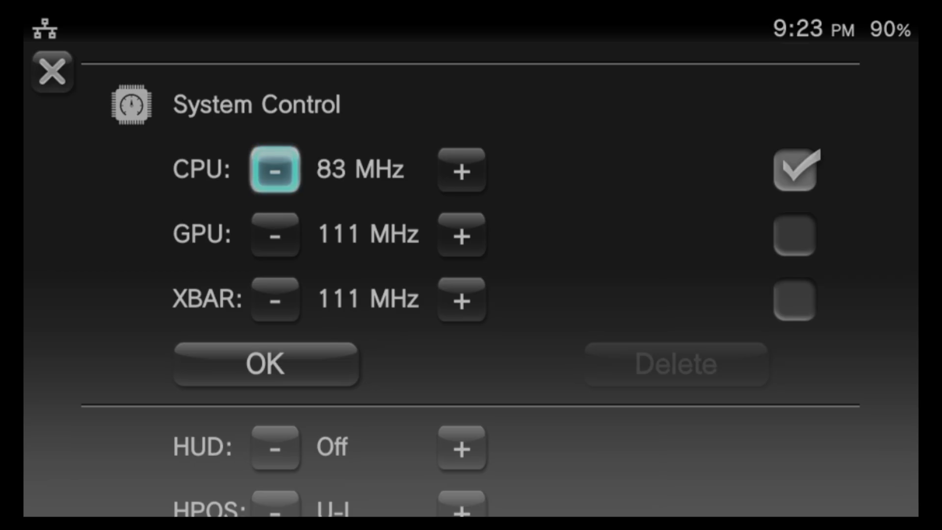
pyautogui.press('Return')
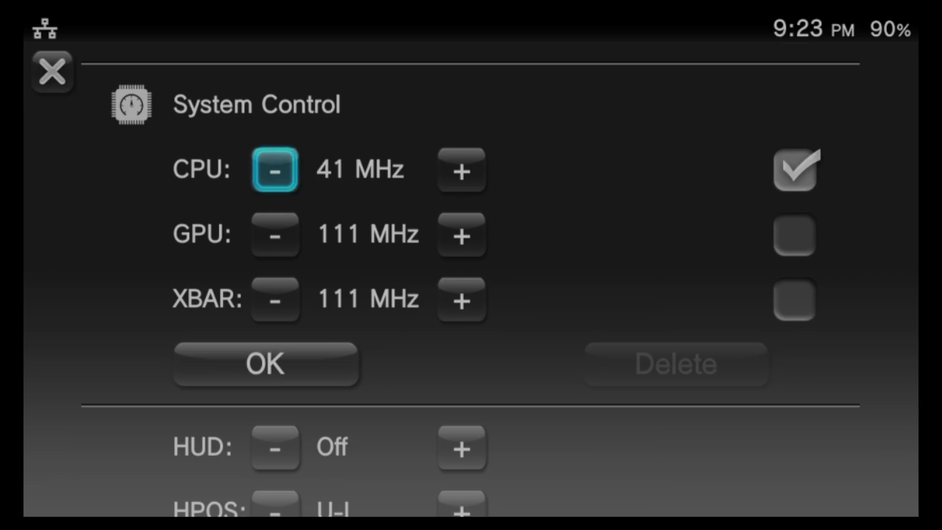
pyautogui.click(461, 170)
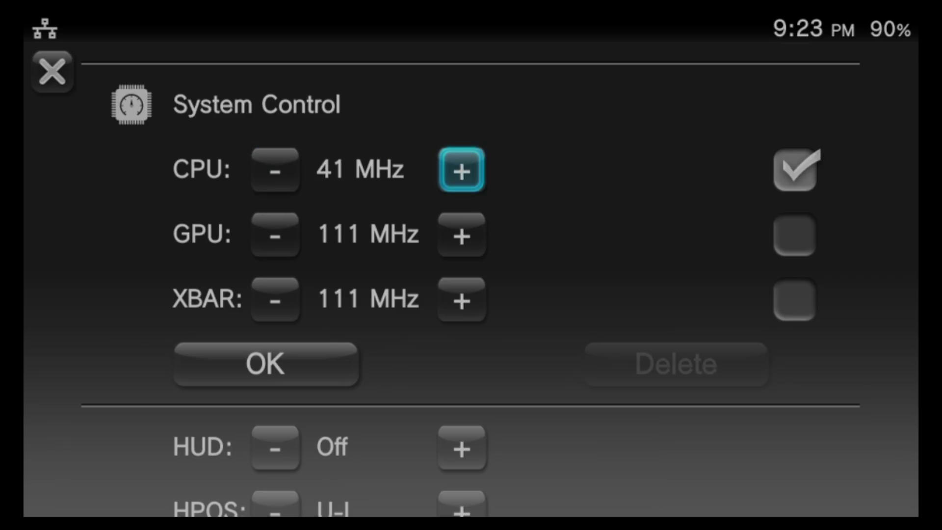
pyautogui.press('Return')
pyautogui.press('Return')
pyautogui.press('Return')
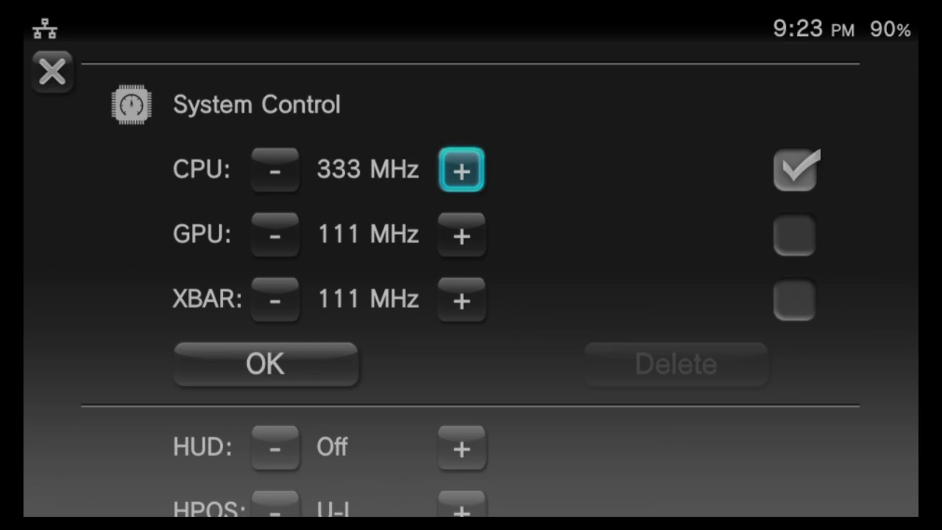
# Enable custom GPU clock, try 222, 166 and 41 MHz, then settle on 111 MHz.
pyautogui.click(461, 235)
pyautogui.click(795, 233)
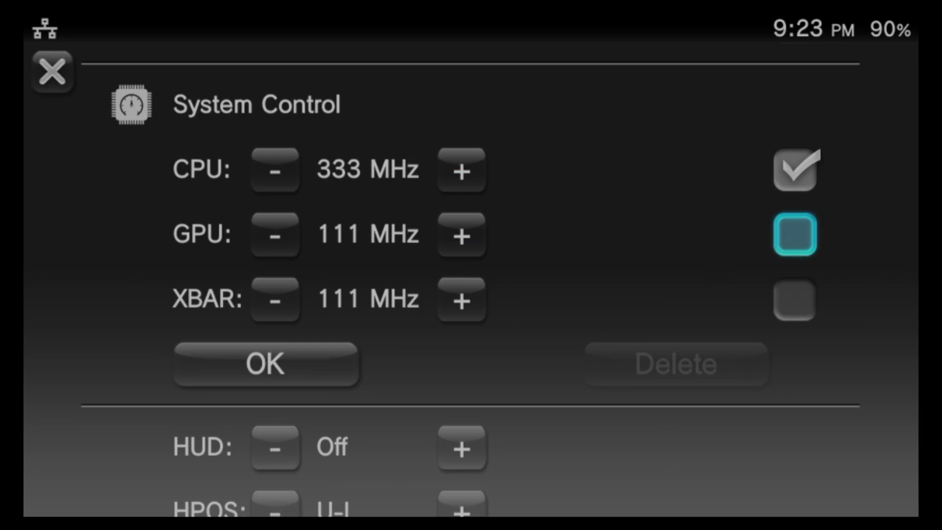
pyautogui.press('Return')
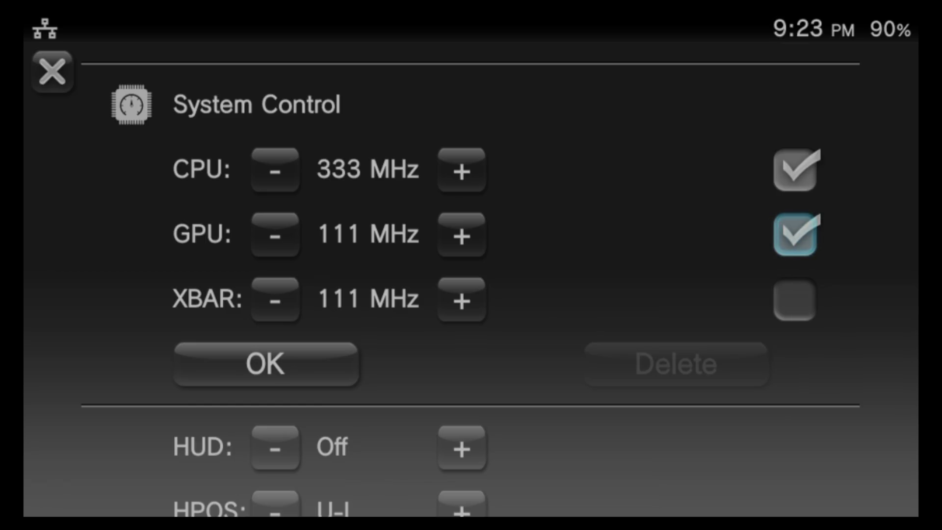
pyautogui.press('Left')
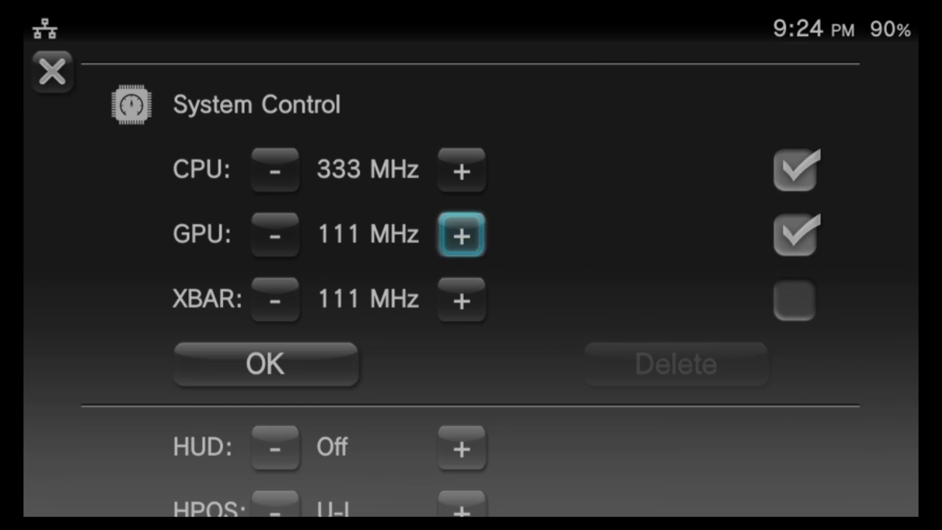
pyautogui.press('Return')
pyautogui.press('Return')
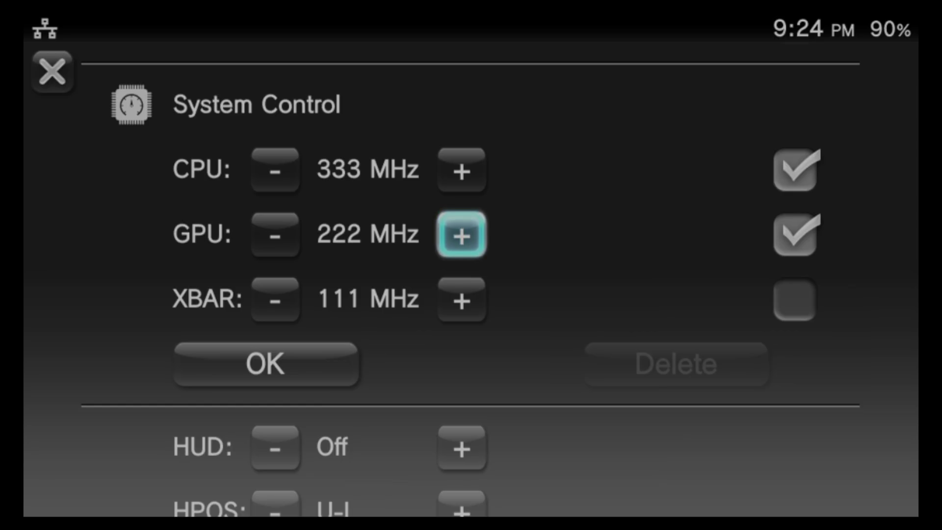
pyautogui.press('Left')
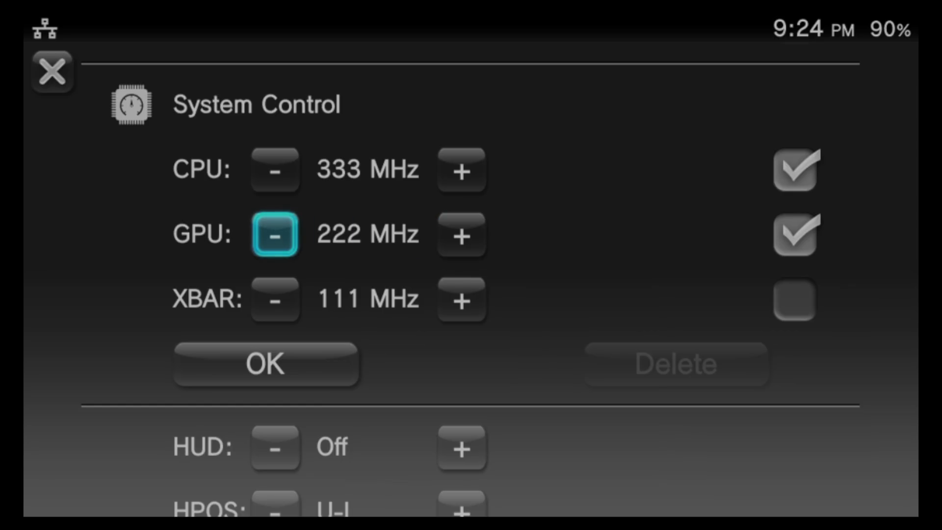
pyautogui.press('Return')
pyautogui.press('Return')
pyautogui.press('Return')
pyautogui.press('Return')
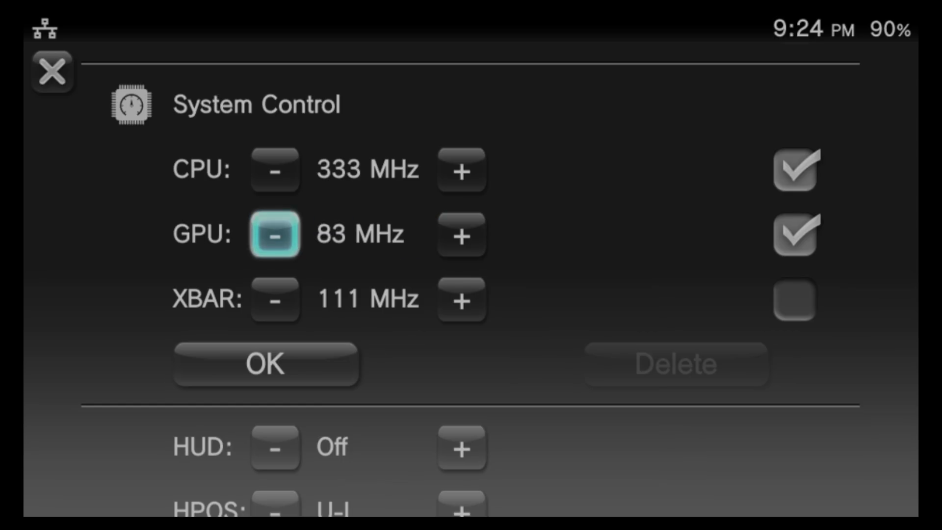
pyautogui.press('Return')
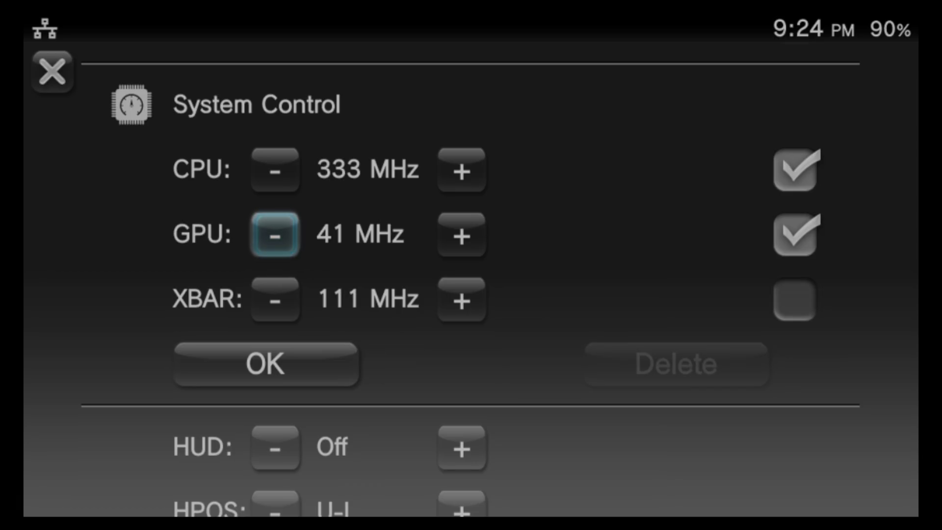
pyautogui.press('Right')
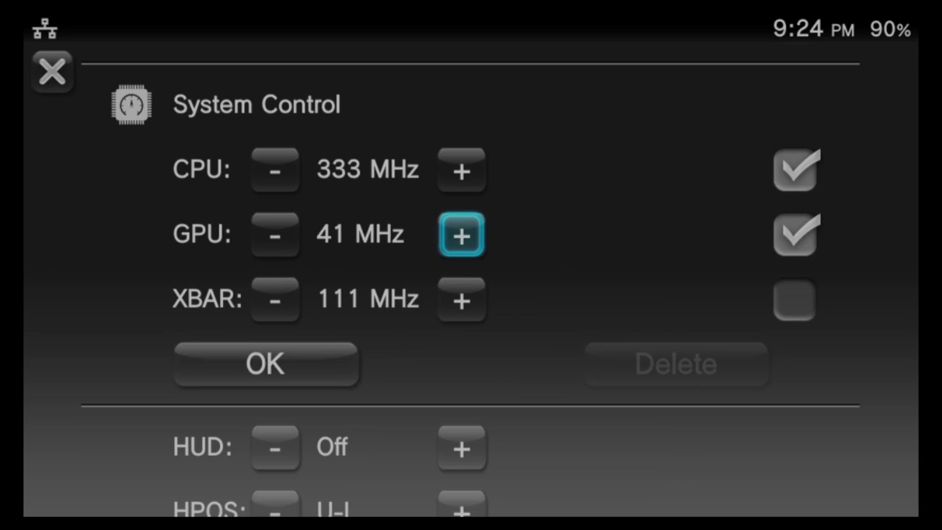
pyautogui.press('Return')
pyautogui.press('Return')
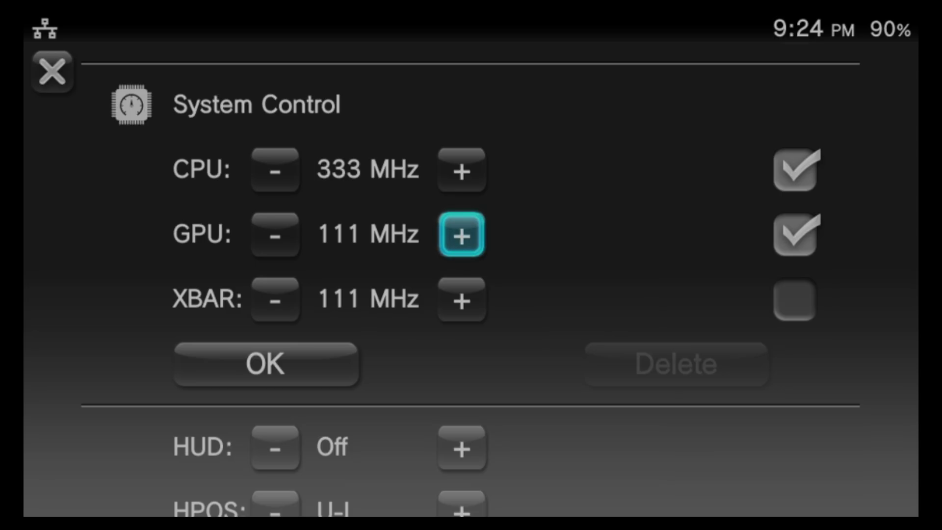
pyautogui.press('Down')
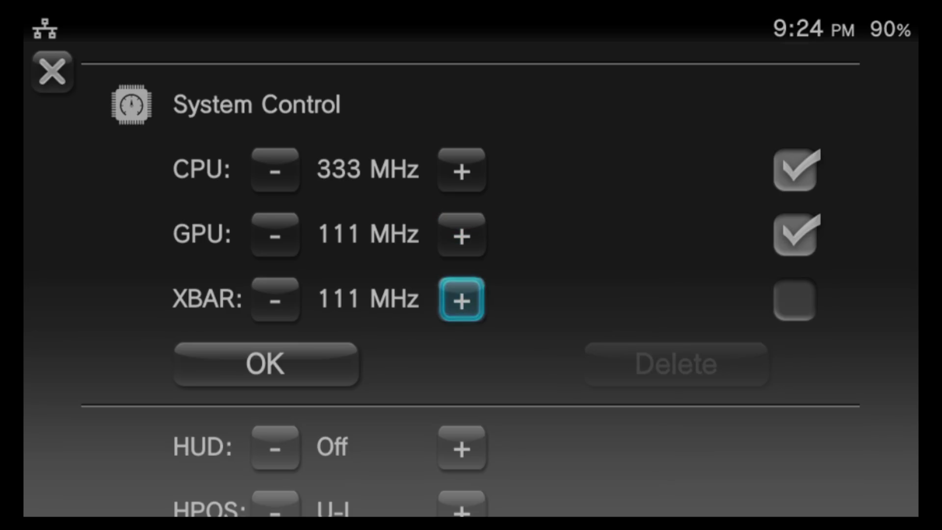
# Enable the custom XBAR clock override in System Control.
pyautogui.press('Down')
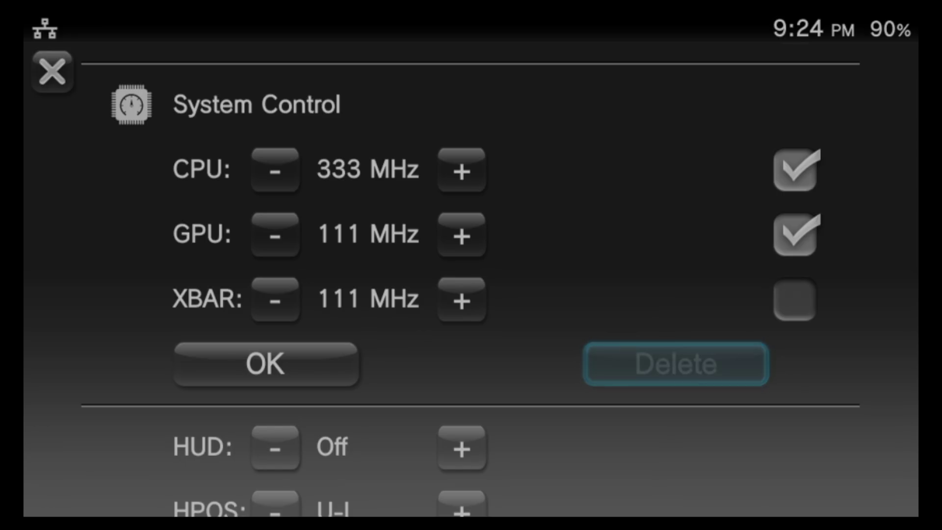
pyautogui.press('Up')
pyautogui.press('Return')
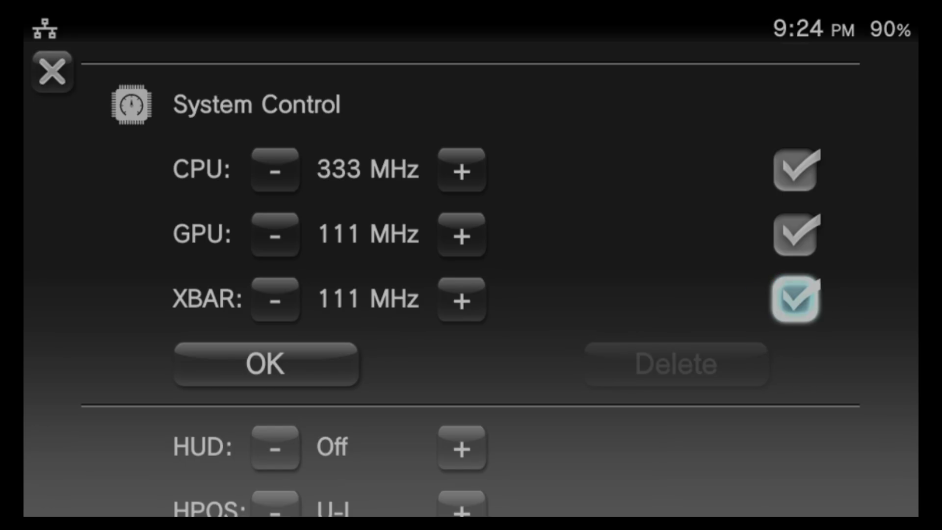
pyautogui.press('Down')
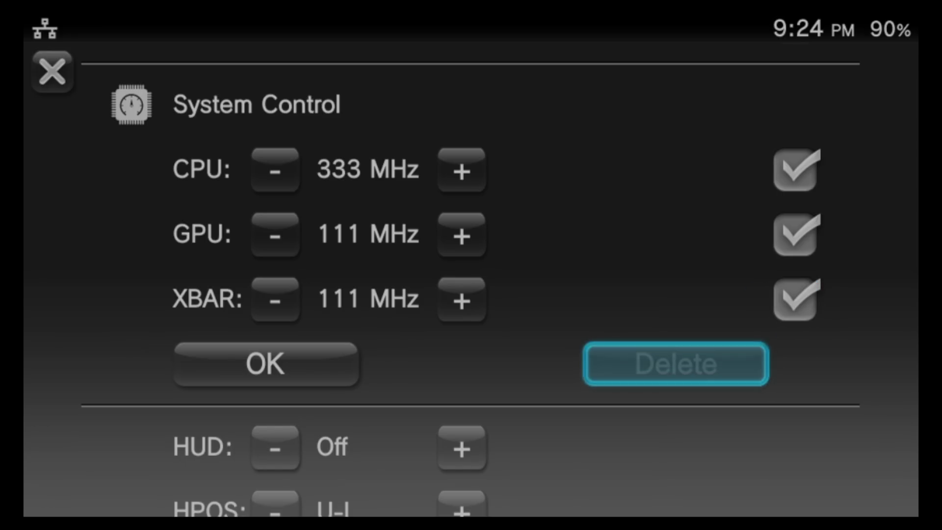
pyautogui.press('Left')
pyautogui.press('Up')
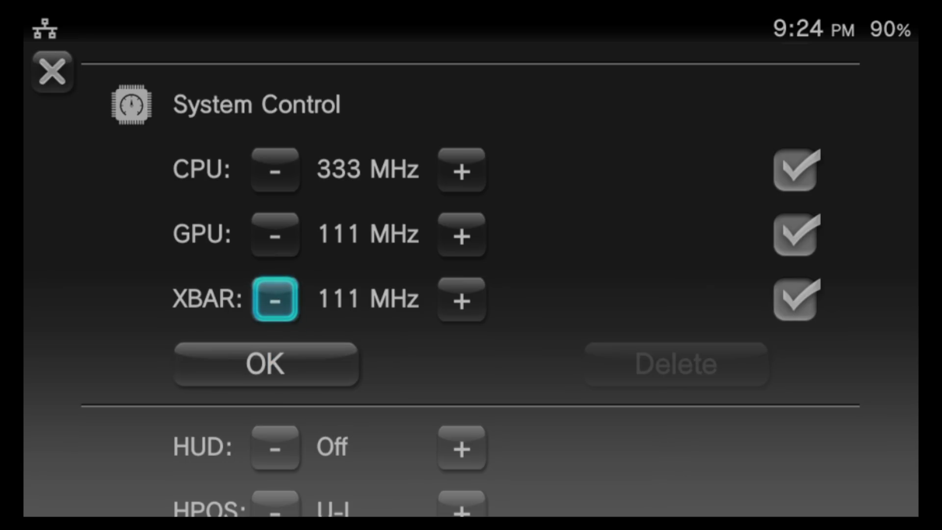
pyautogui.press('Right')
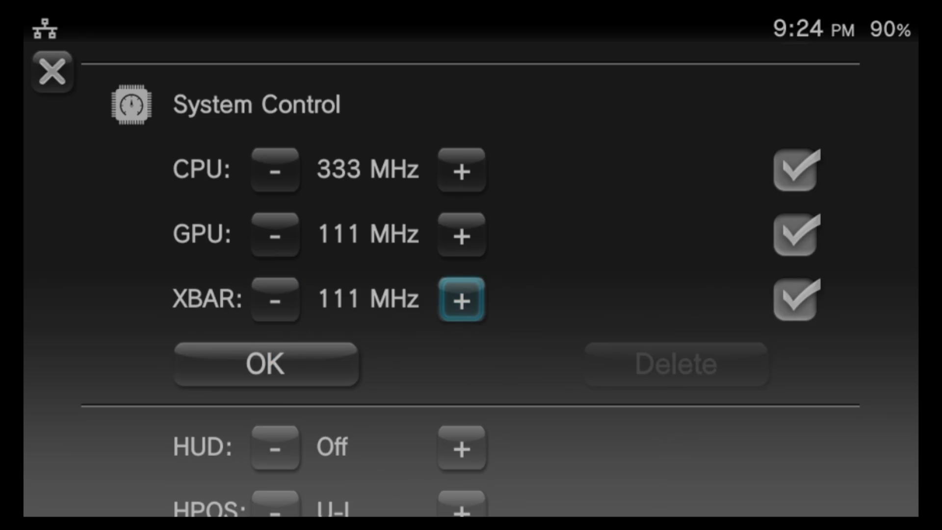
# Try XBAR at 166 and 83 MHz, then settle back on 111 MHz.
pyautogui.press('Return')
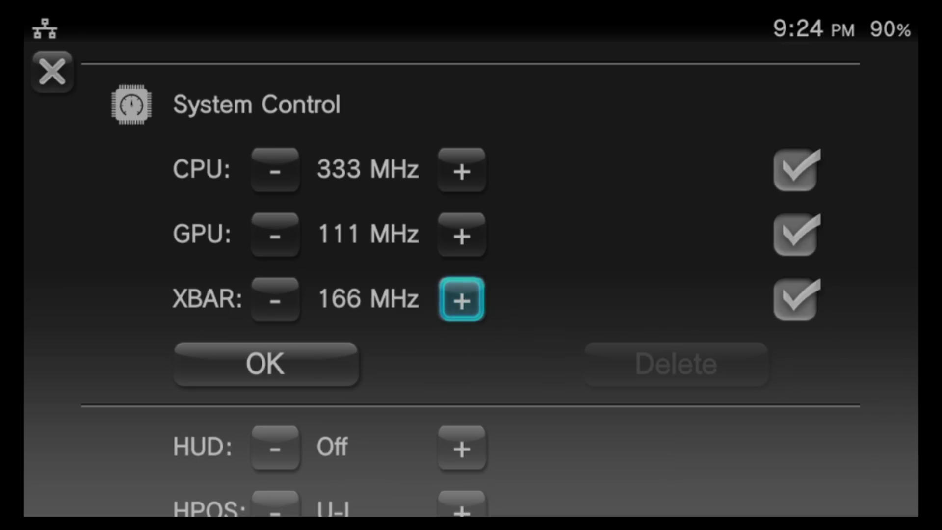
pyautogui.press('Left')
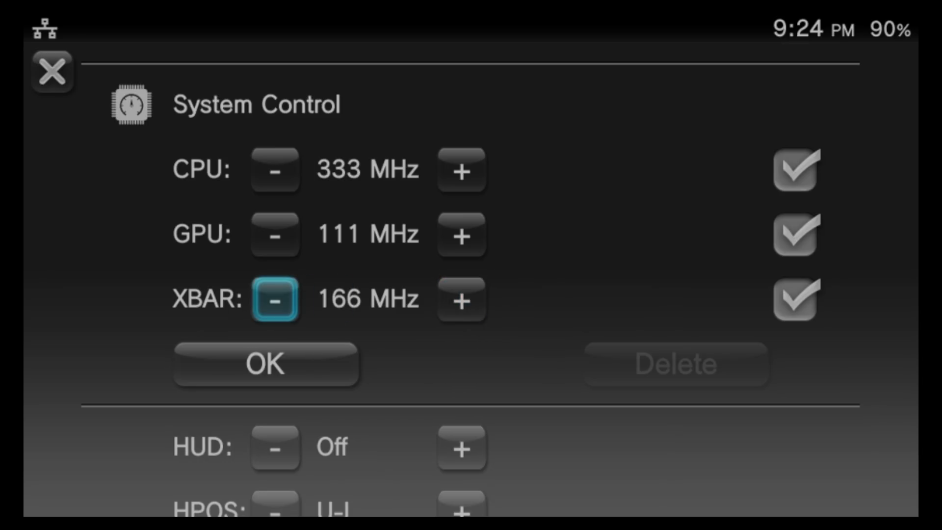
pyautogui.press('Return')
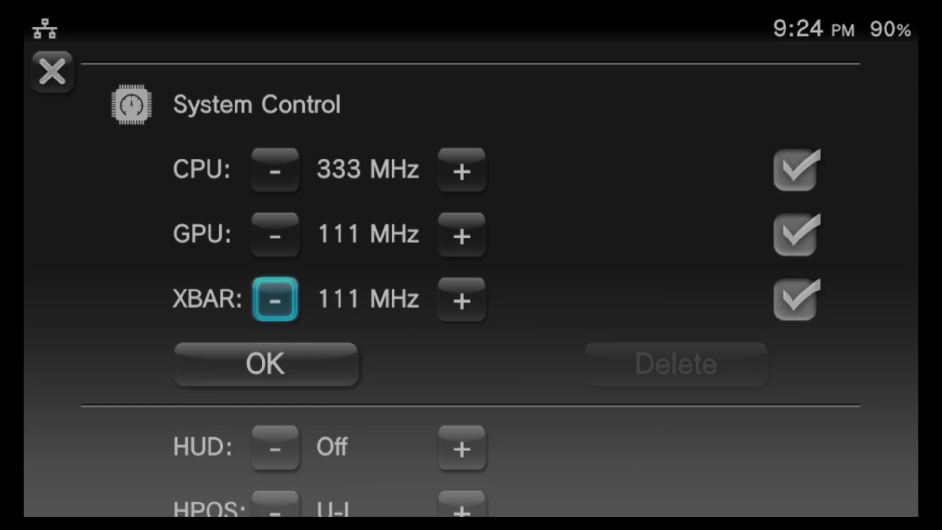
pyautogui.press('Return')
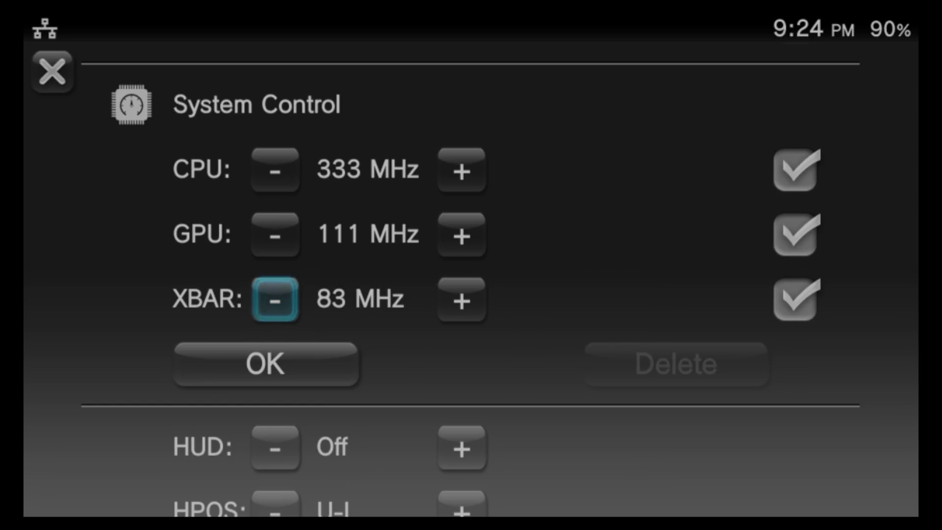
pyautogui.press('Right')
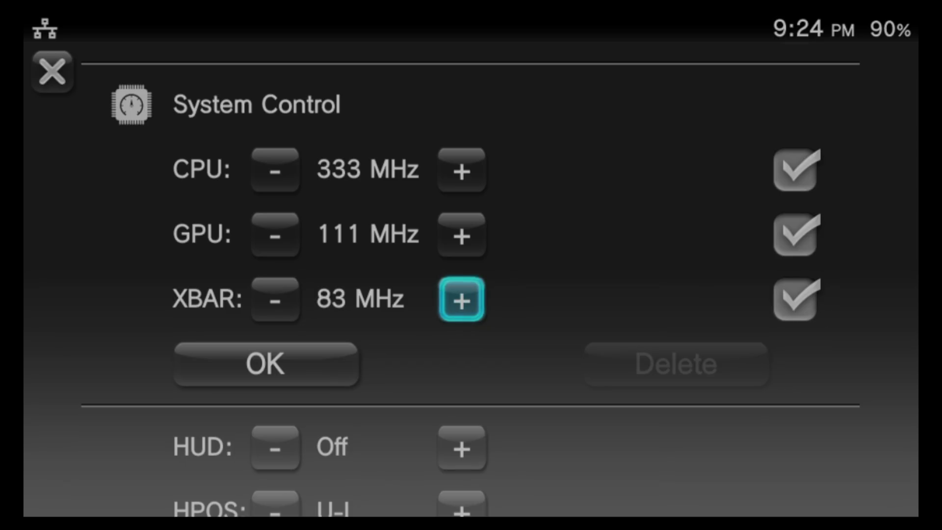
pyautogui.press('Return')
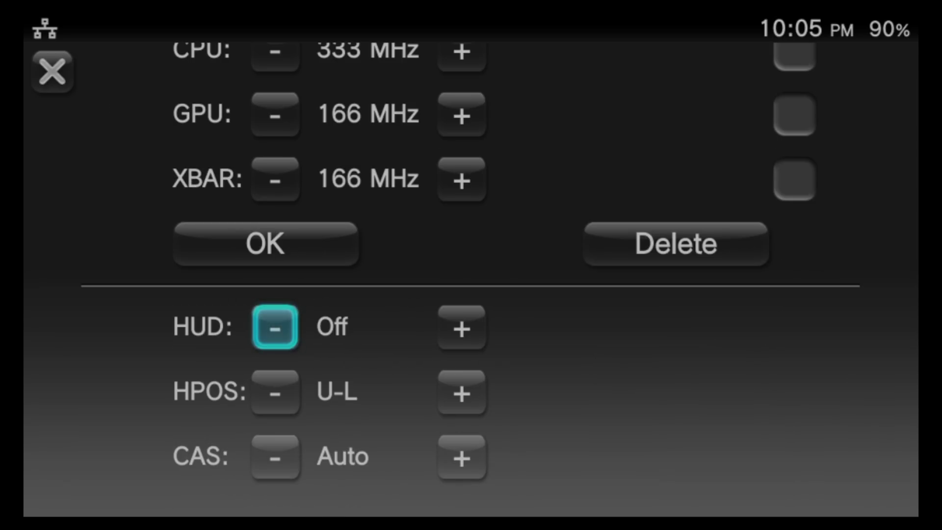
# Cycle the HUD through FPS, Mini, Full and Dev, then set it back to Mini.
pyautogui.click(265, 244)
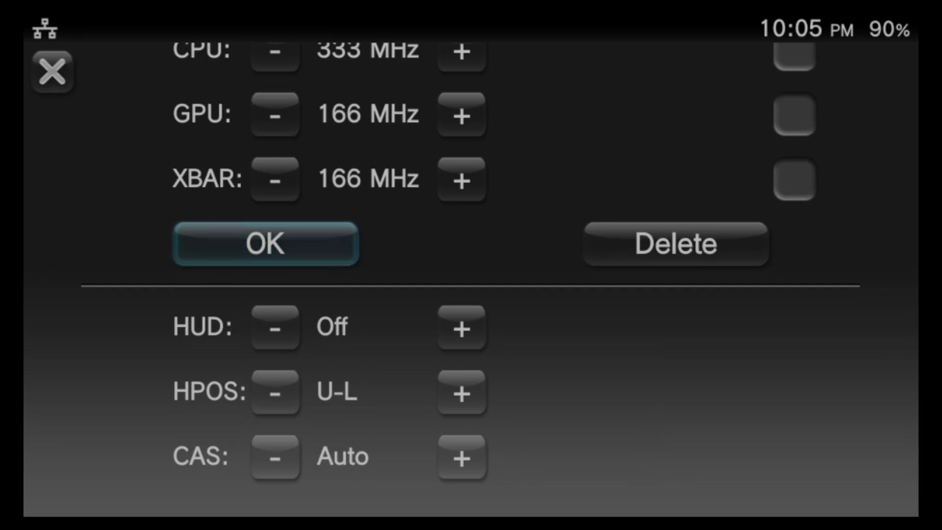
pyautogui.click(461, 328)
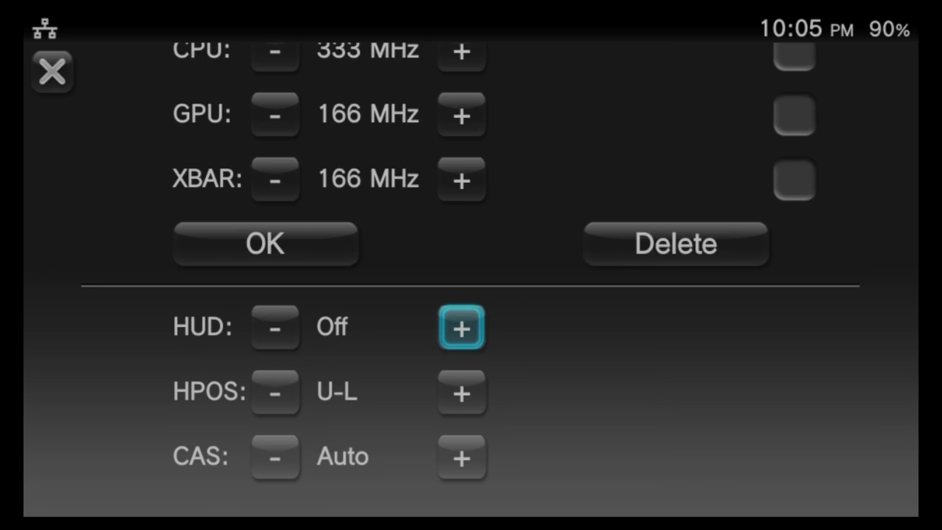
pyautogui.press('Return')
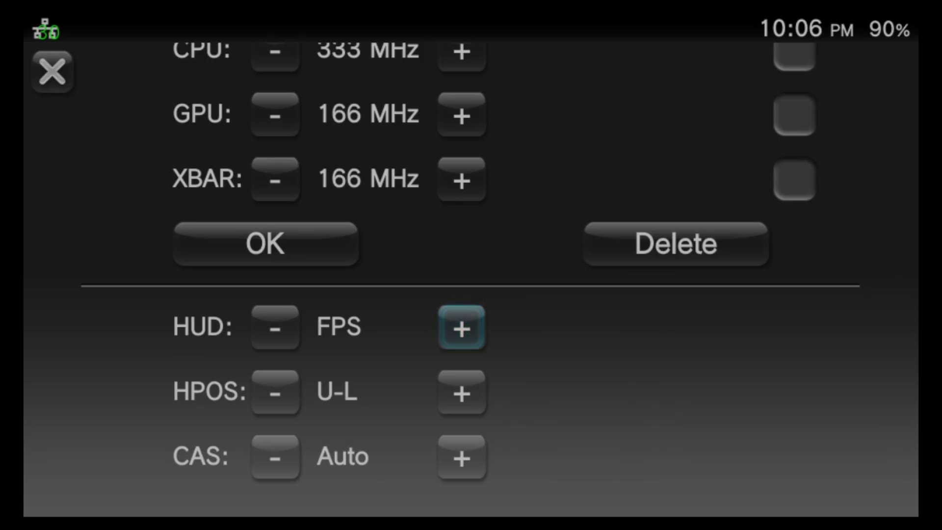
pyautogui.press('Return')
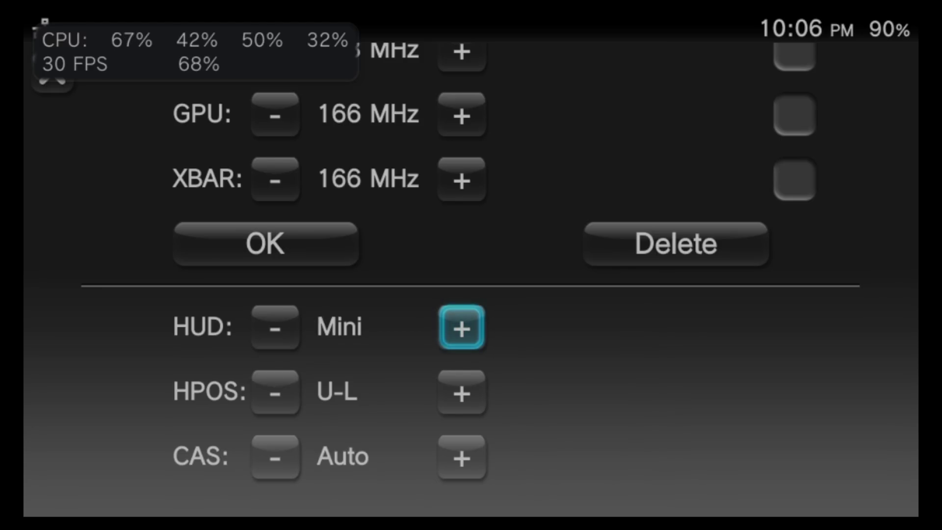
pyautogui.press('Return')
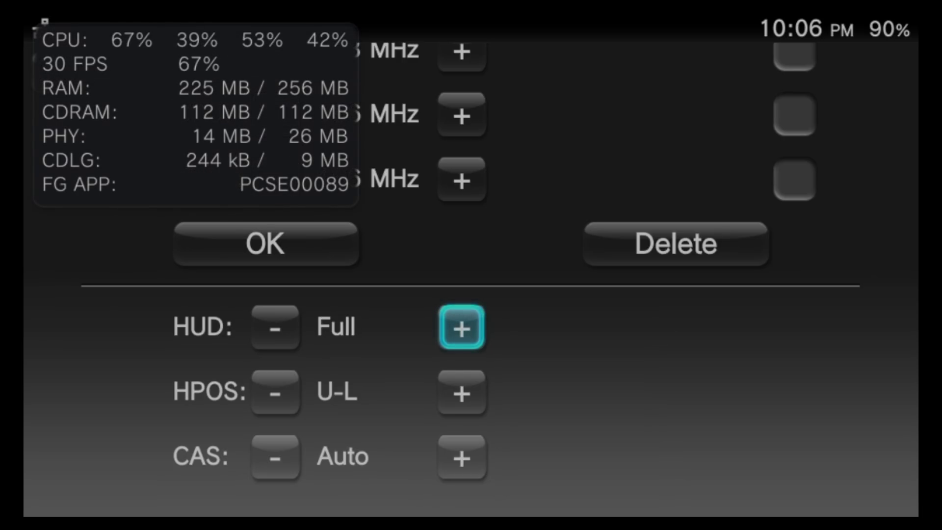
pyautogui.press('Return')
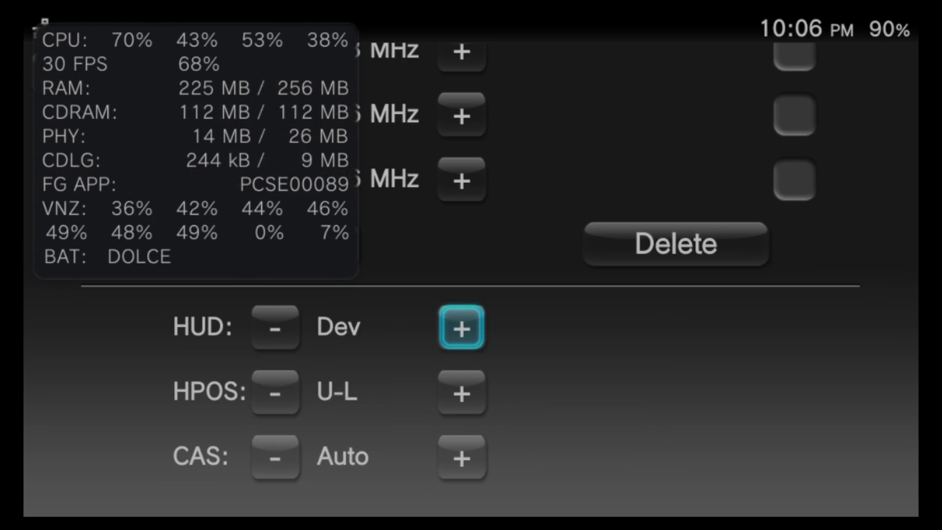
pyautogui.press('Left')
pyautogui.press('Return')
pyautogui.press('Return')
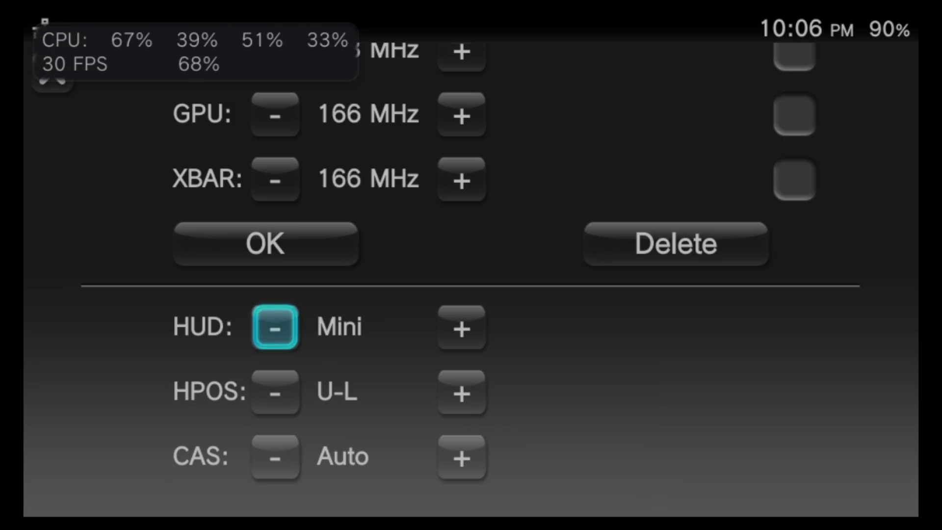
pyautogui.press('Down')
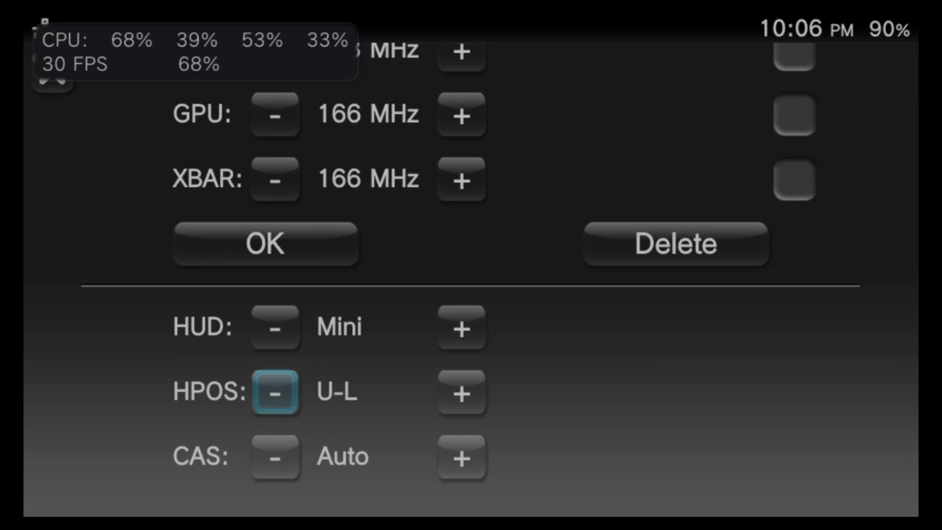
pyautogui.press('Right')
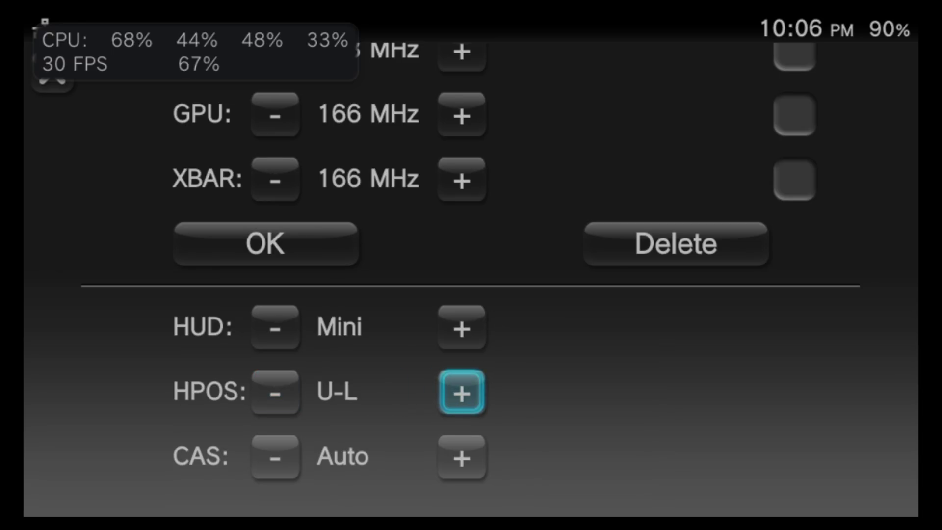
pyautogui.press('Return')
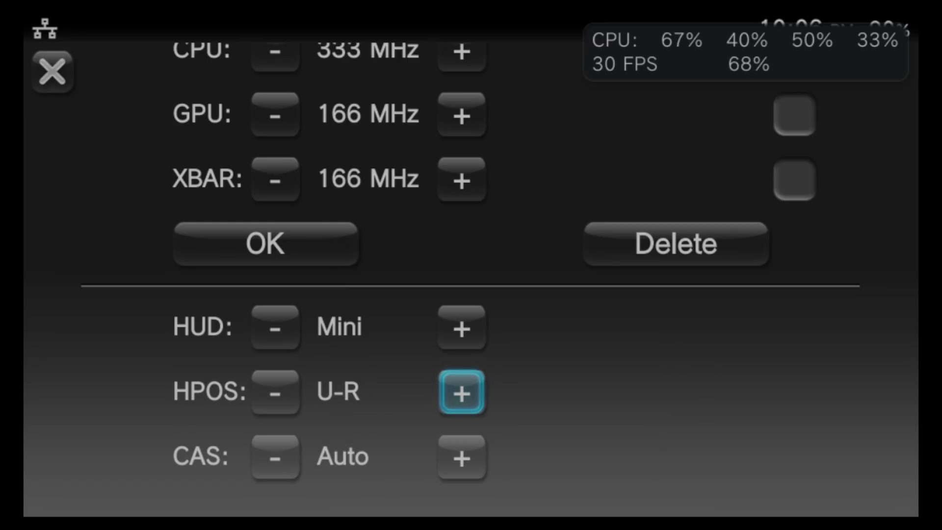
pyautogui.press('Return')
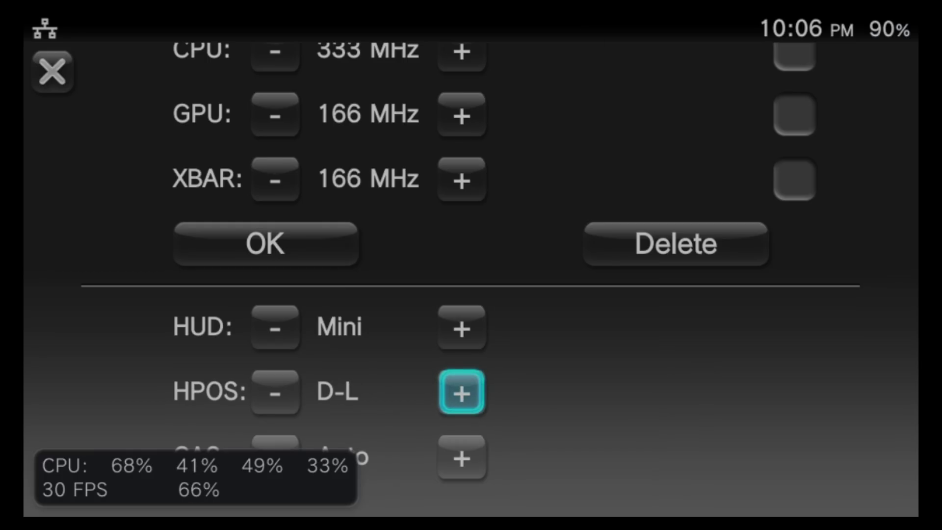
pyautogui.press('Return')
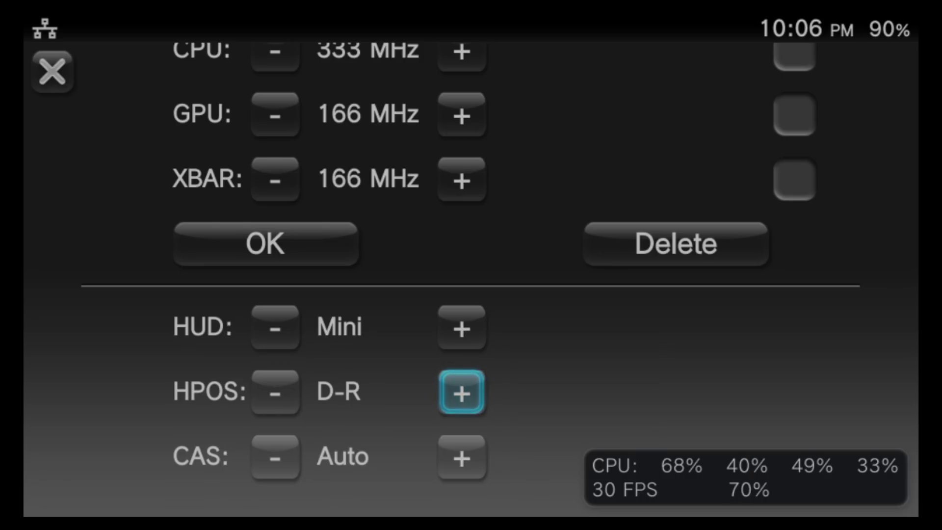
pyautogui.press('Left')
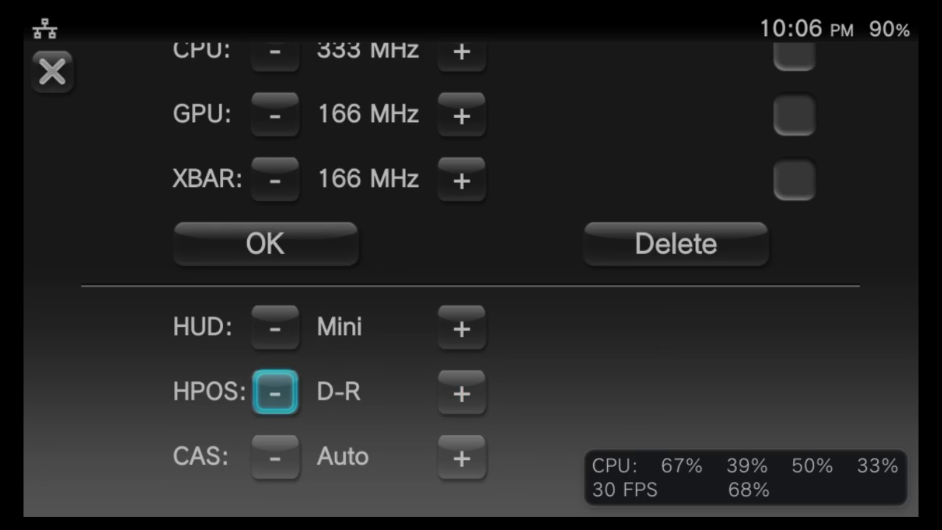
pyautogui.press('Return')
pyautogui.press('Return')
pyautogui.press('Return')
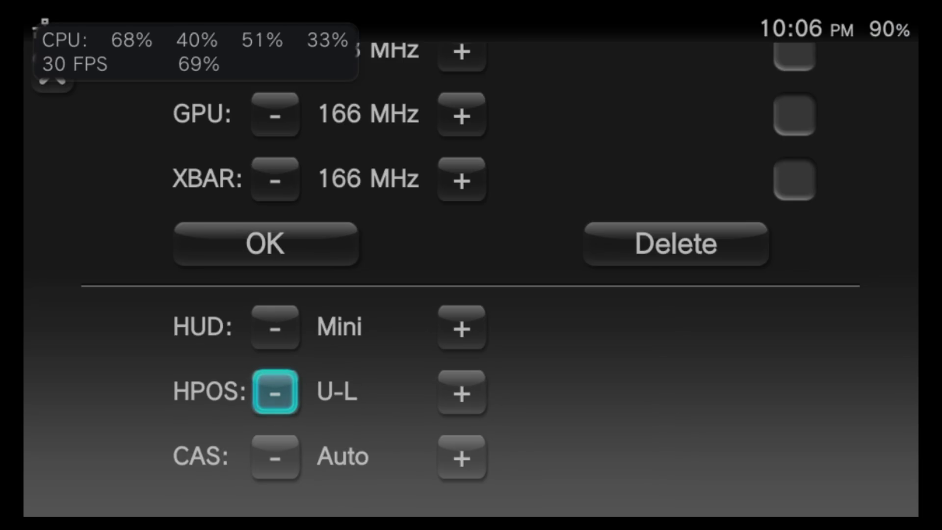
pyautogui.press('Down')
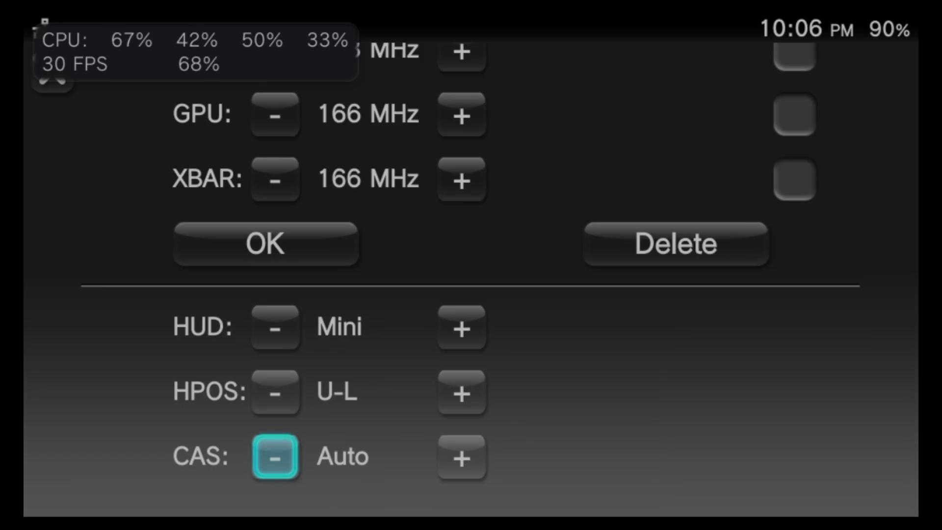
# Step the CAS setting up from Auto through 0, 2 and 4 to 6.
pyautogui.press('Right')
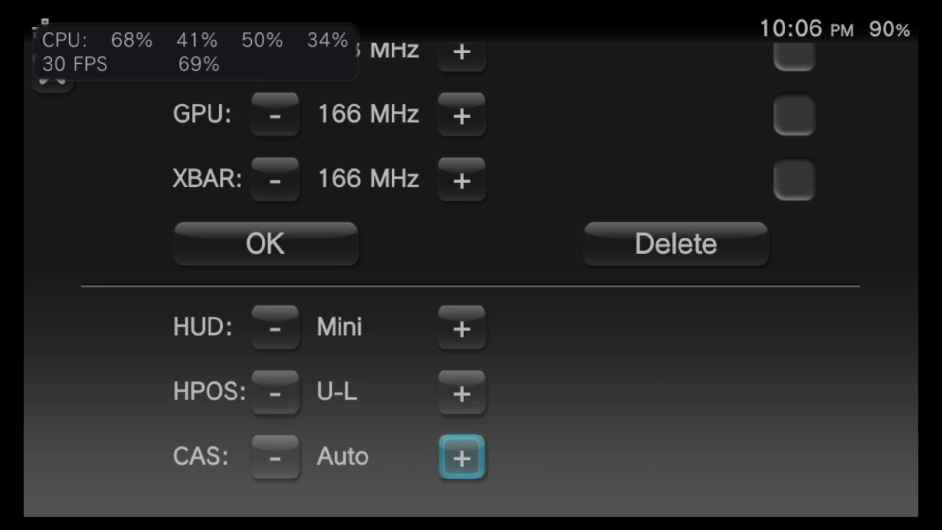
pyautogui.press('Return')
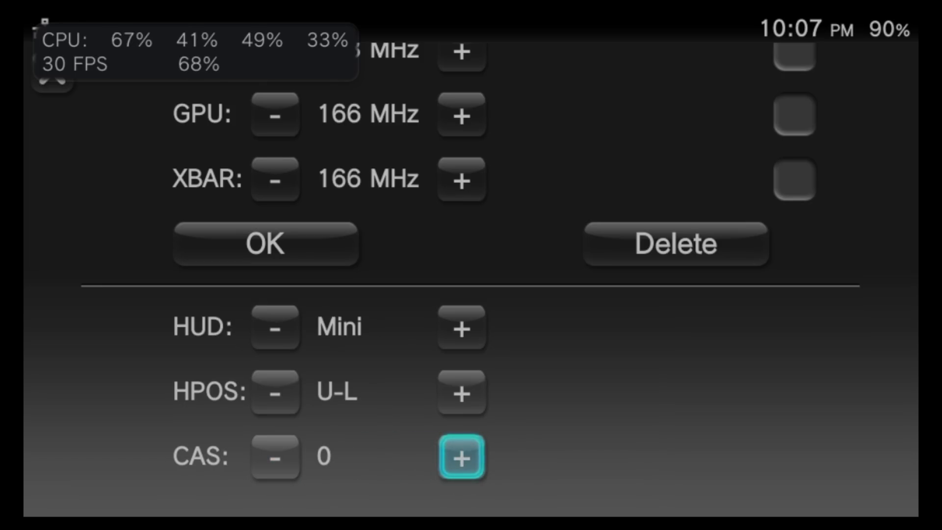
pyautogui.press('Return')
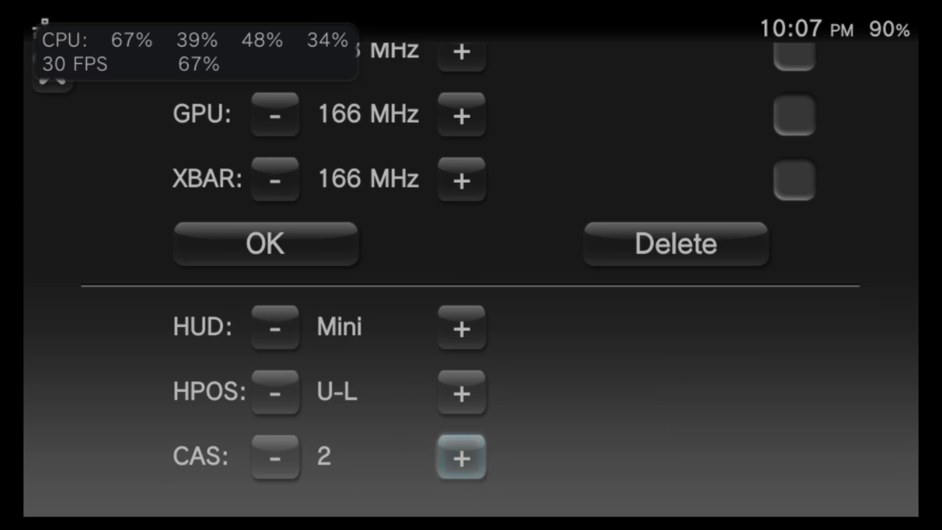
pyautogui.press('Return')
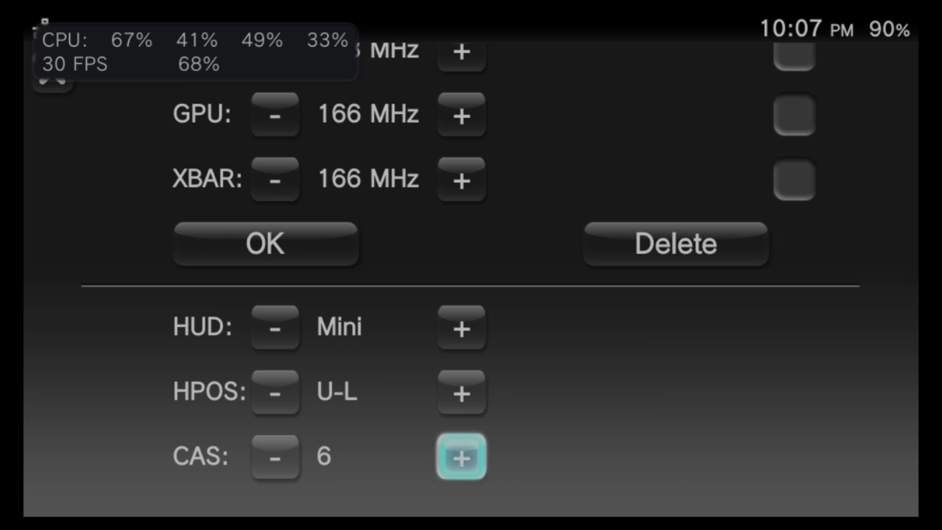
# Close the Quick Menu and resume Need for Speed Most Wanted with the Mini HUD running.
pyautogui.press('Escape')
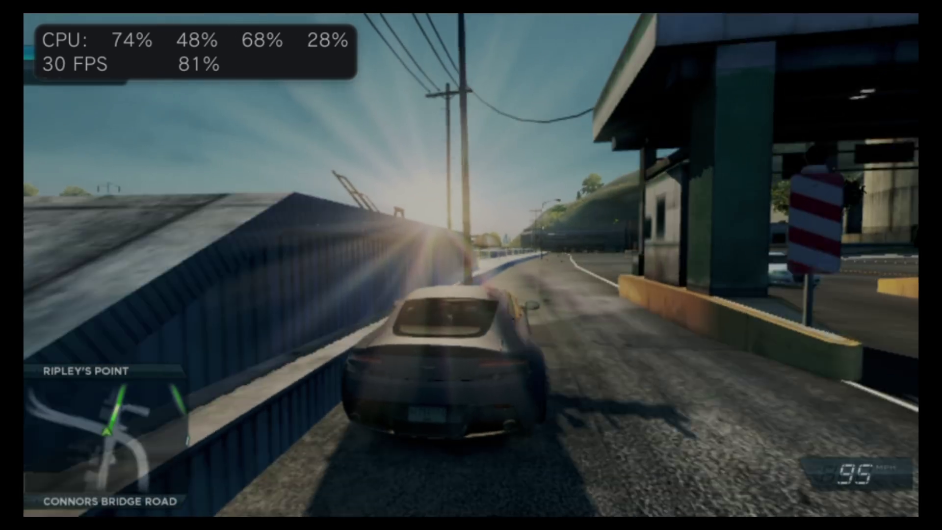